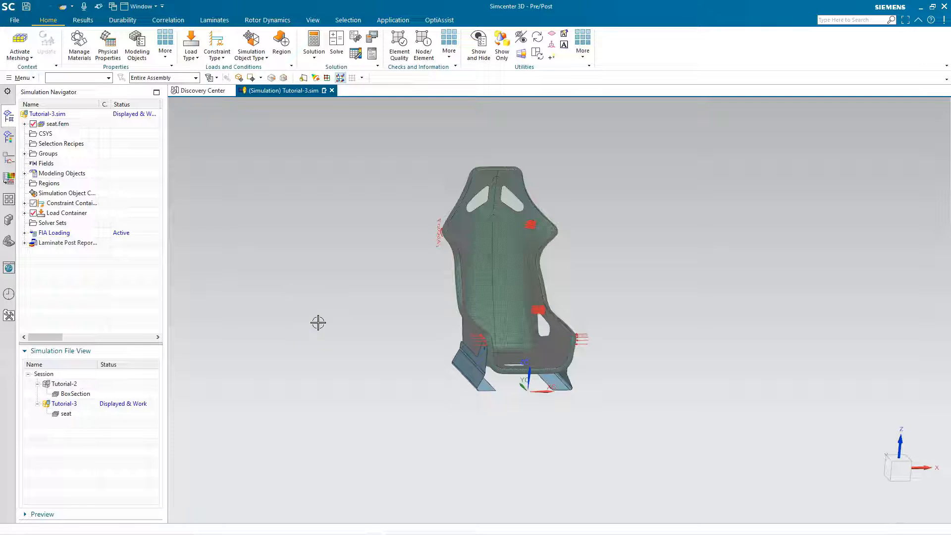
- Solve the FIA Loading solution of the seat model without reviewing the messages and dismiss the solver information
middle_click_drag(318, 337, 337, 277)
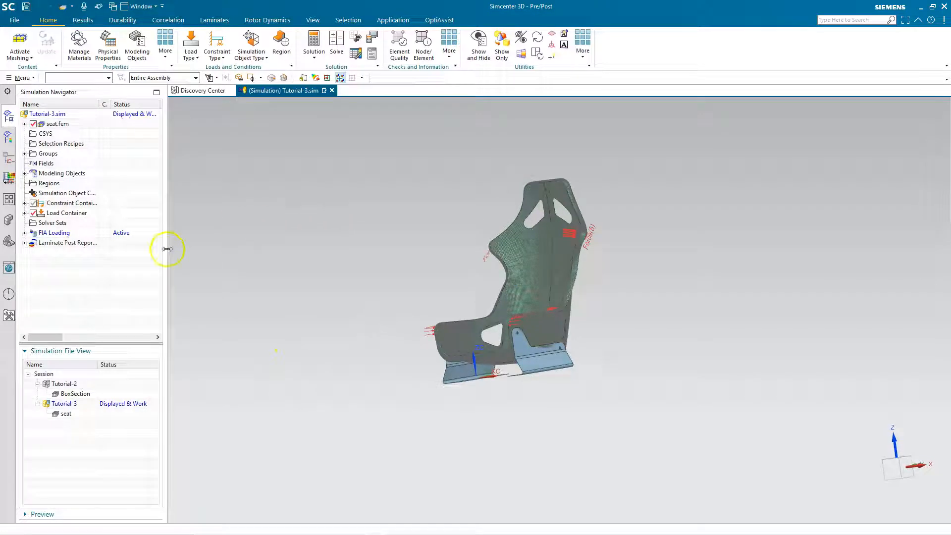
left_click(444, 20)
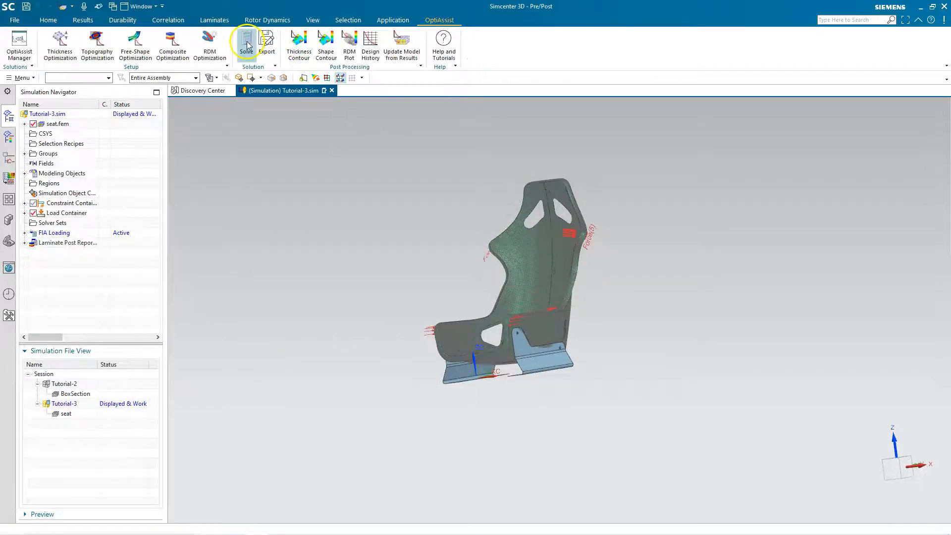
left_click(247, 45)
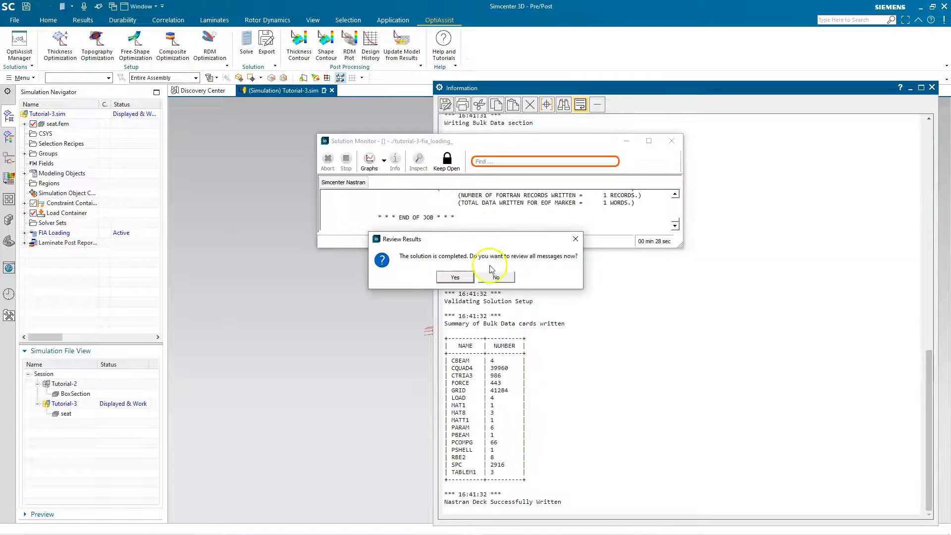
left_click(493, 274)
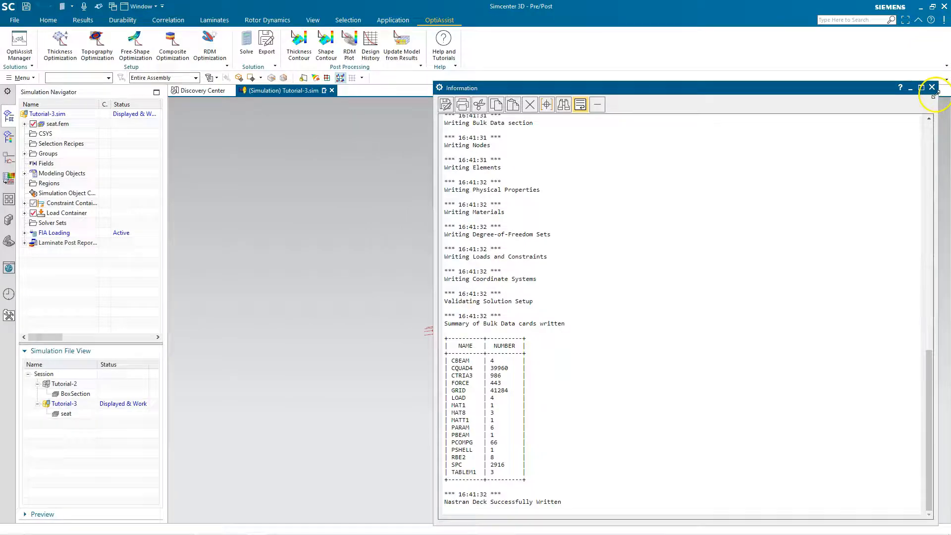
left_click(931, 88)
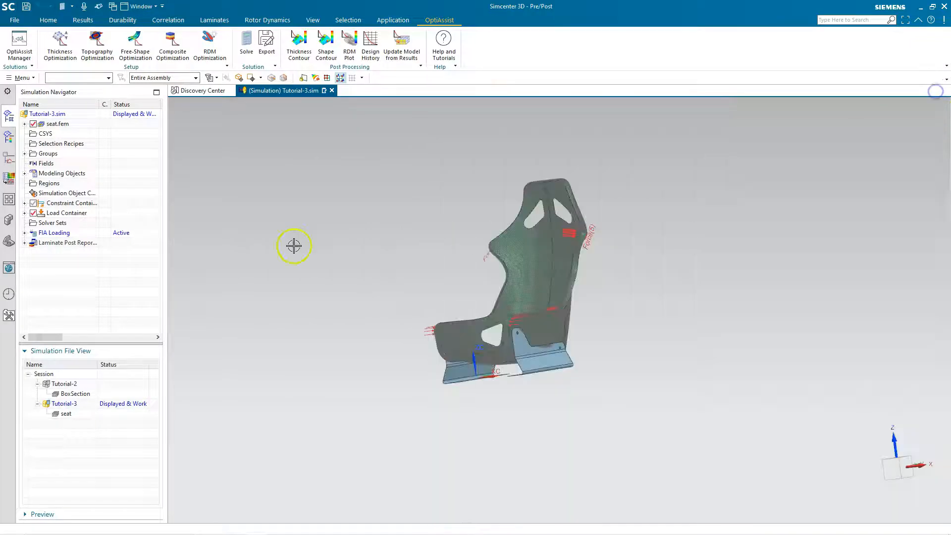
- Load the FIA Loading structural results and plot the nodal displacement magnitude for the Front_Crush subcase
left_click(25, 232)
left_click(34, 312)
double_click(71, 322)
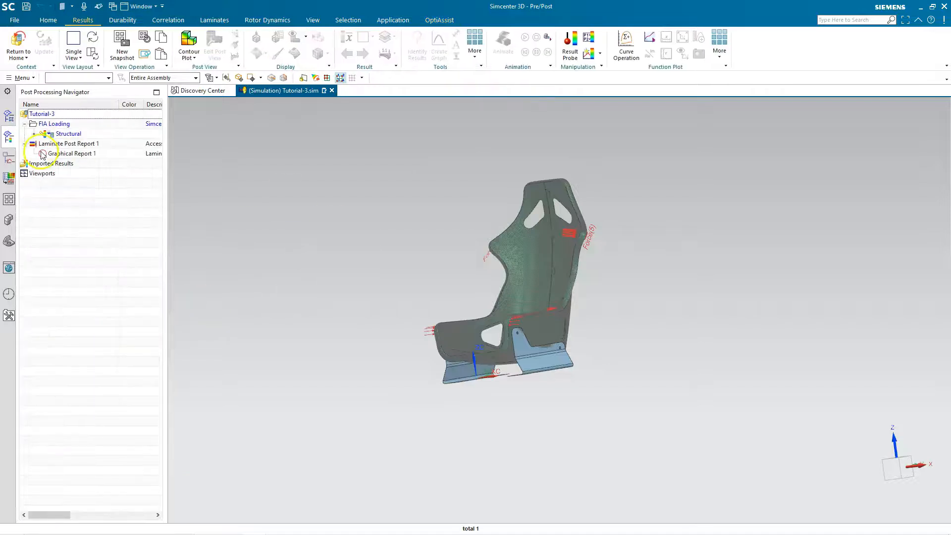
left_click(33, 134)
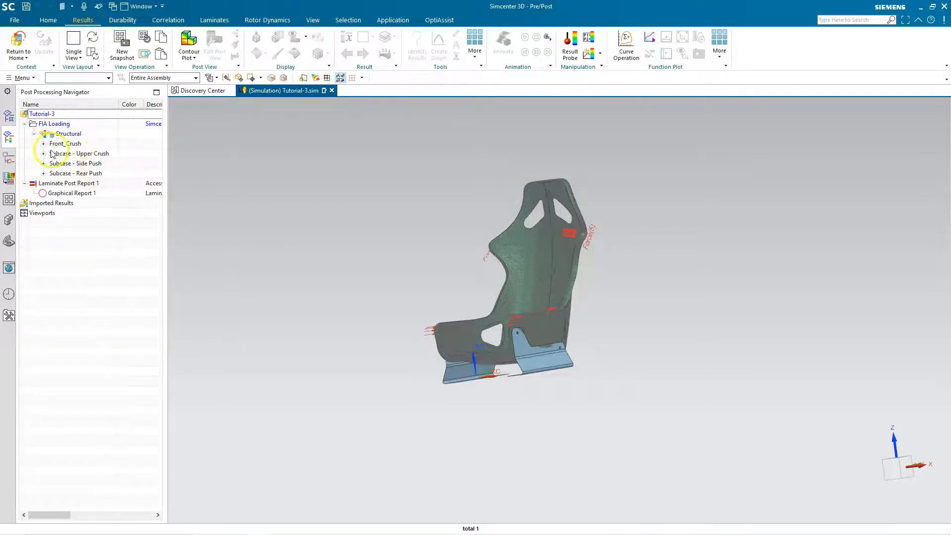
left_click(43, 144)
left_click(53, 154)
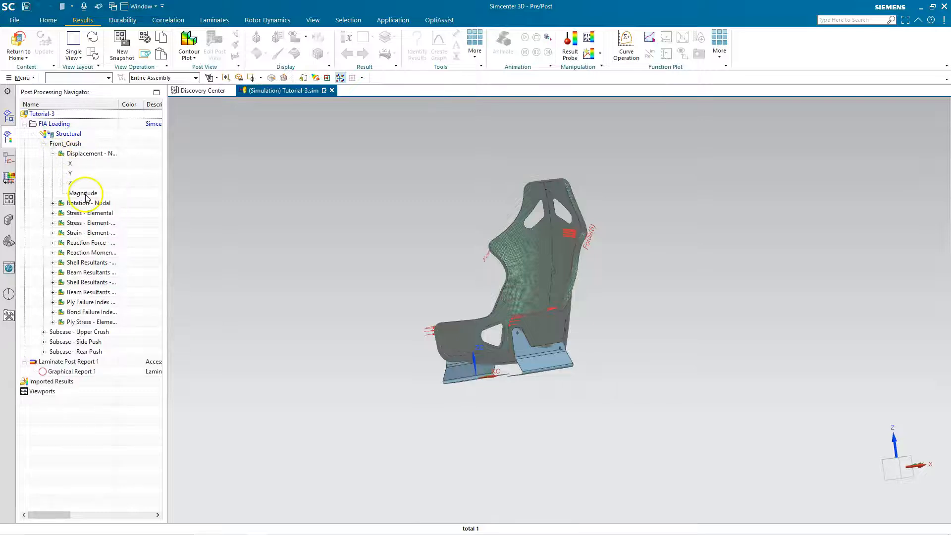
double_click(85, 194)
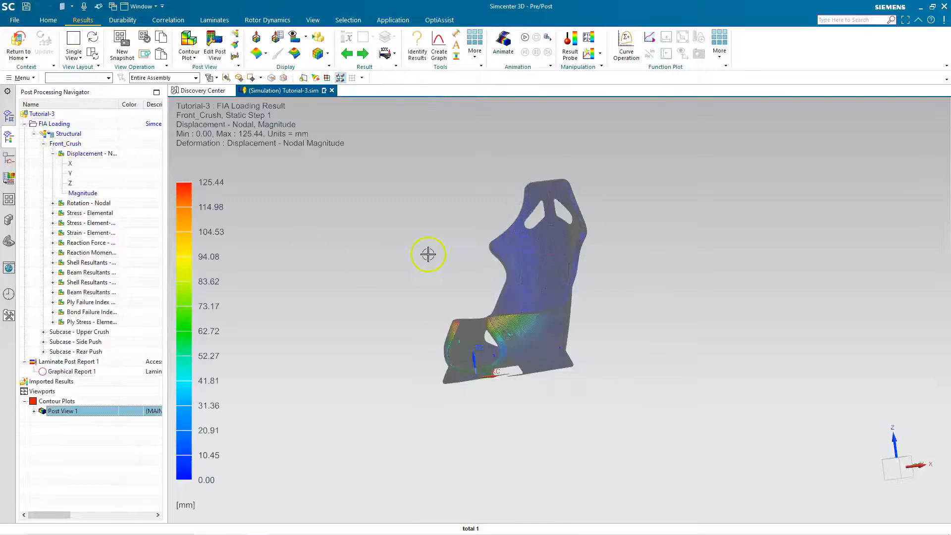
- Plot the nodal displacement magnitude for the Upper Crush and Side Push subcases and return to the simulation model
left_click(44, 332)
scroll(44, 327, "down", 2)
left_click(53, 292)
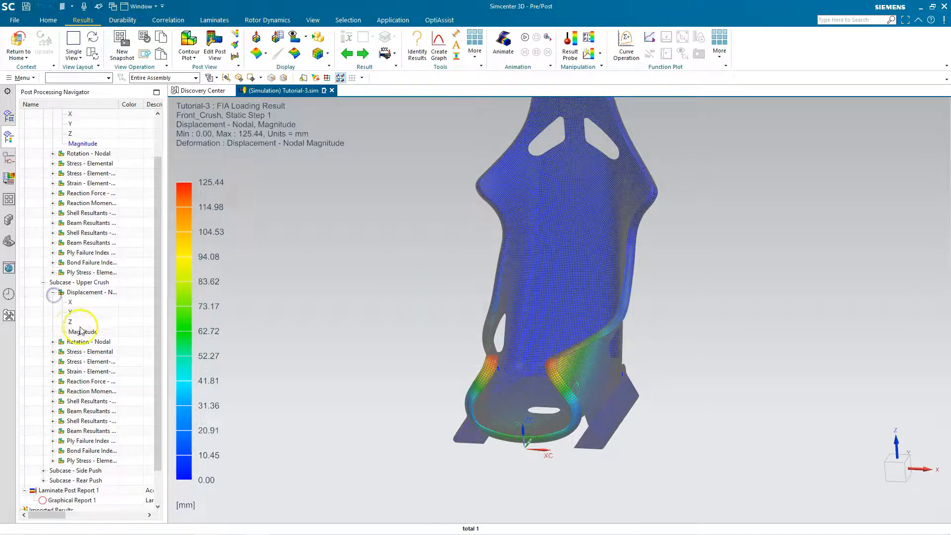
double_click(81, 330)
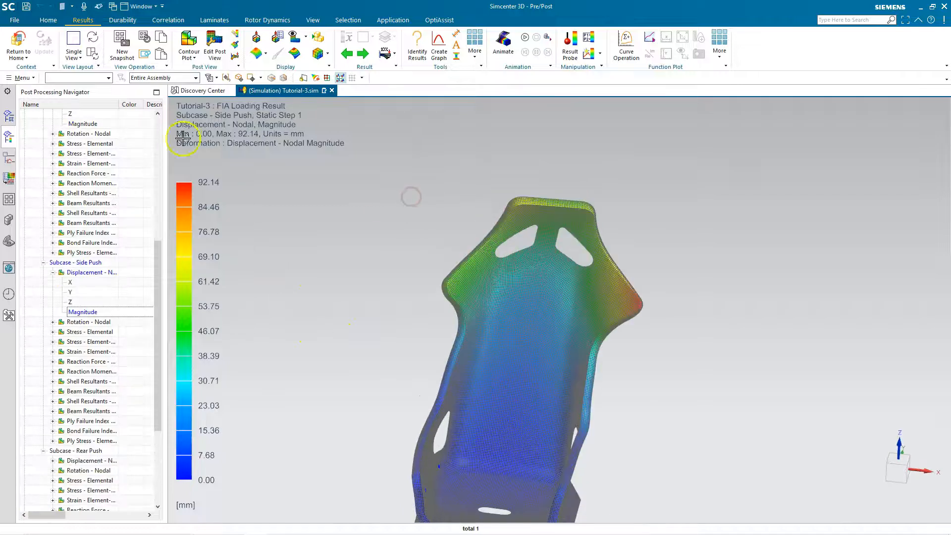
left_click(19, 44)
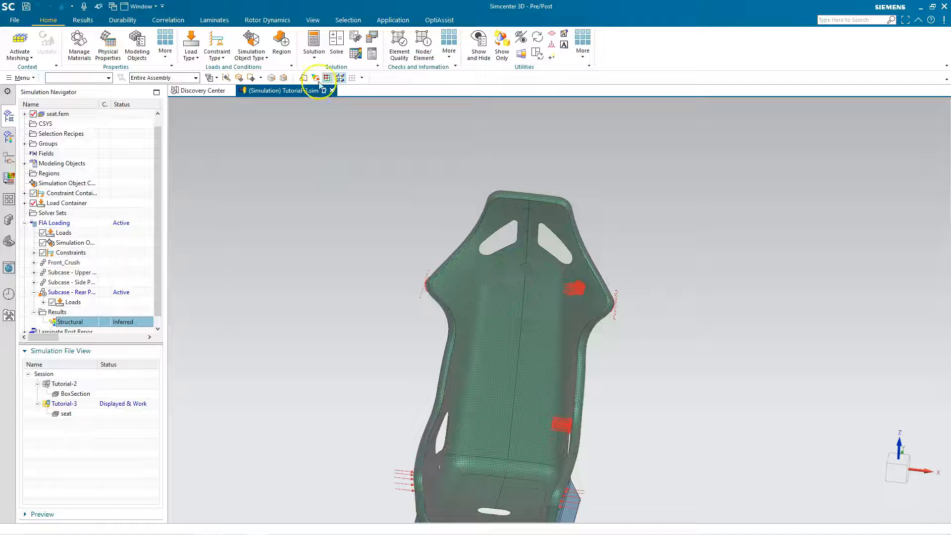
- Start a composite optimization setup and include all four FIA Loading loadcases, from Front_Crush to Rear Push
left_click(447, 21)
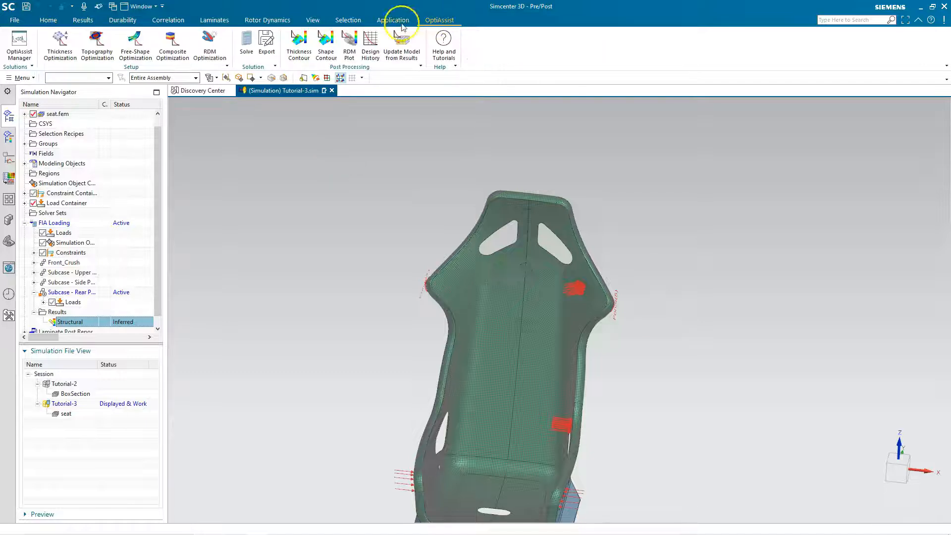
left_click(168, 45)
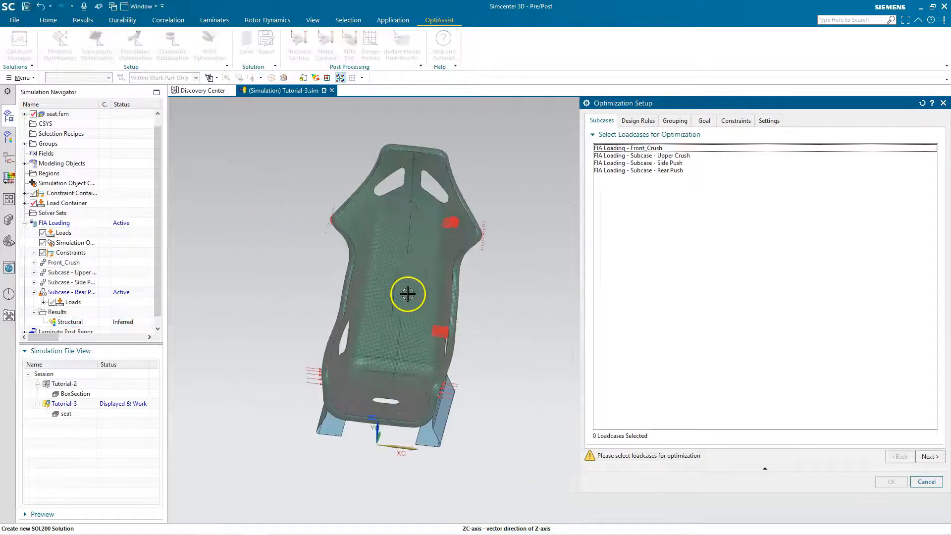
middle_click_drag(407, 293, 487, 217)
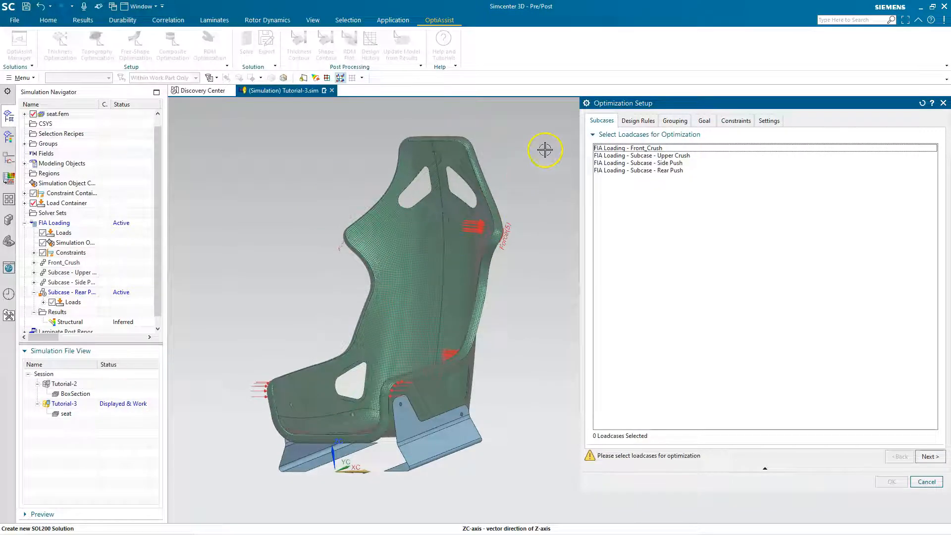
left_click(605, 118)
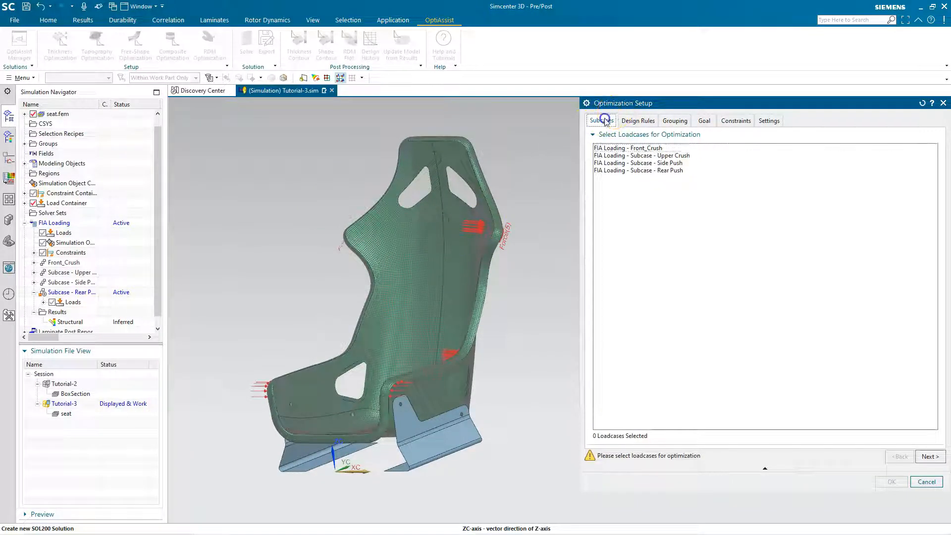
left_click(640, 148)
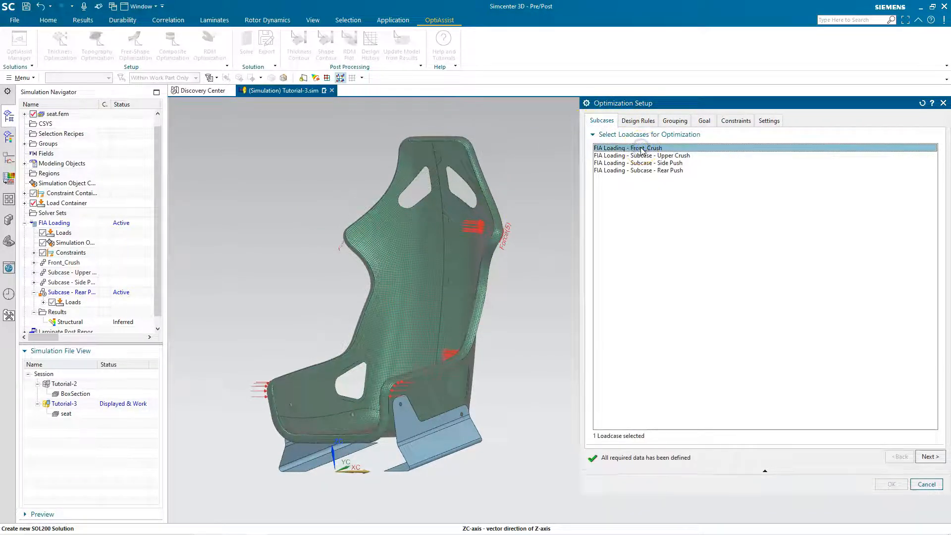
left_click(642, 170, "shift")
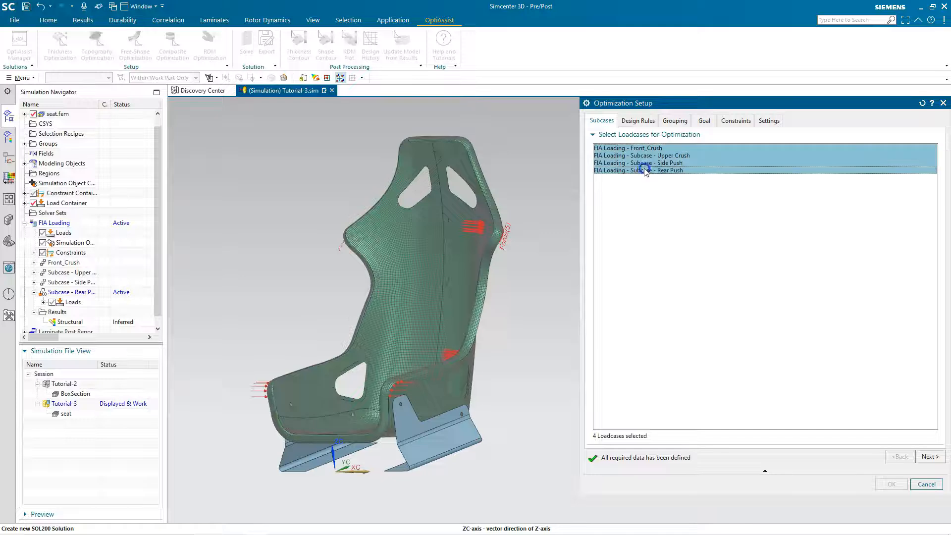
left_click(929, 456)
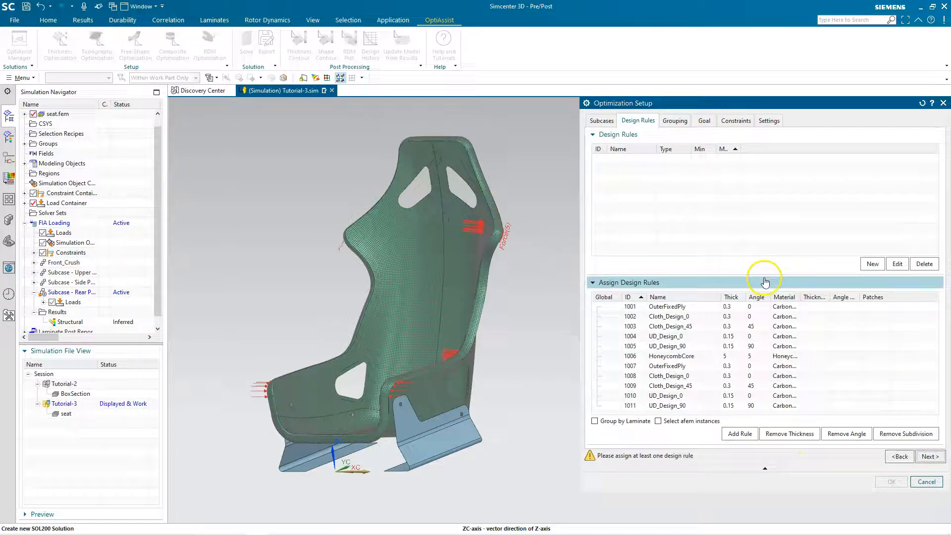
- Create a thickness design rule named Ply Thickness with a minimum of 0 and a maximum of 20 plies
left_click(872, 262)
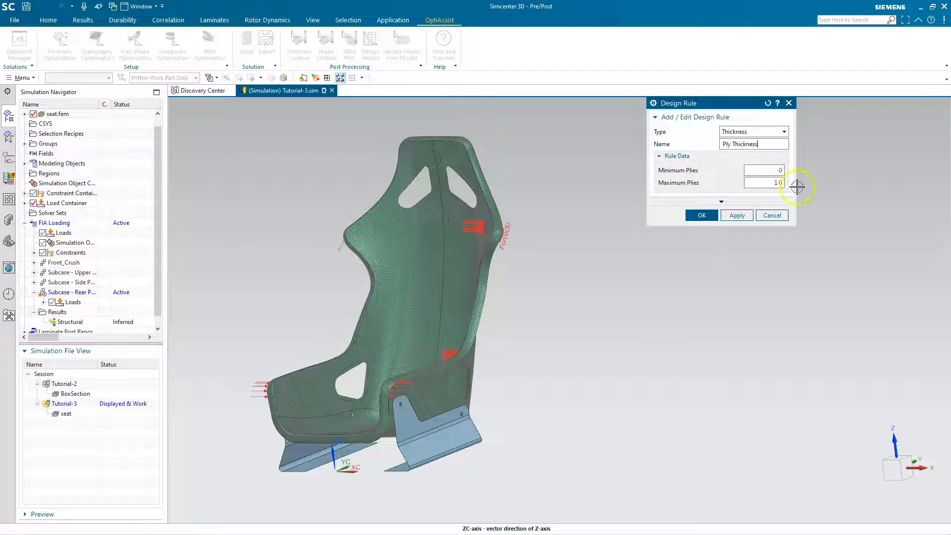
type("0")
key("Tab")
type("2")
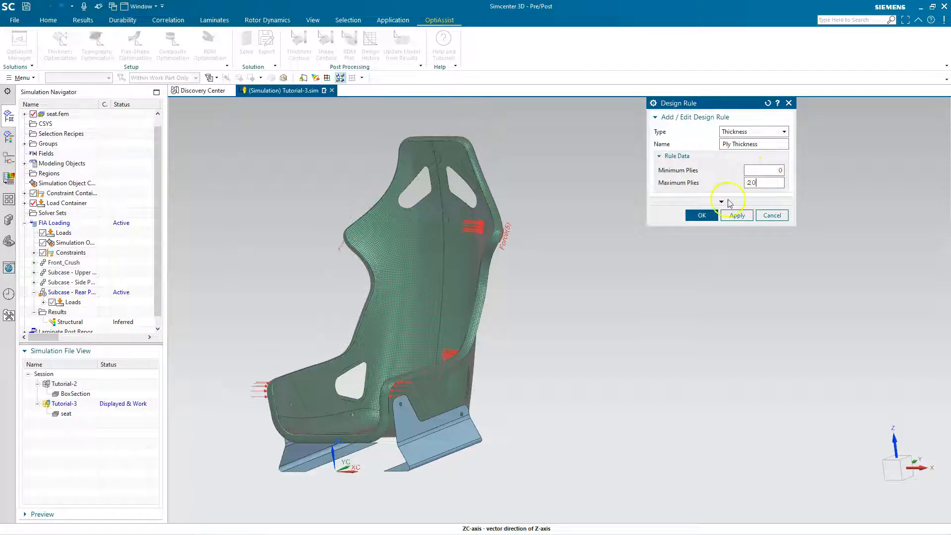
left_click(701, 215)
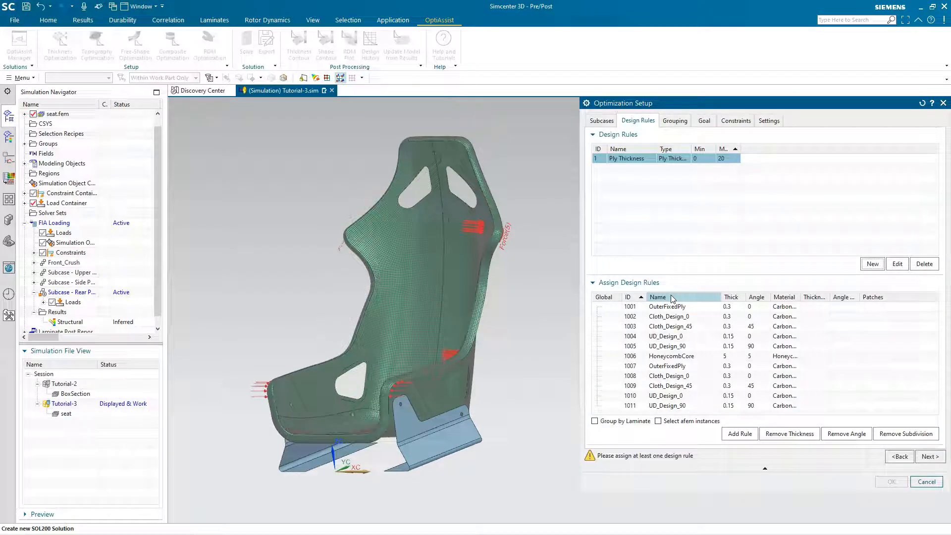
- Assign the Ply Thickness rule to all Cloth_Design and UD_Design plies, excluding HoneycombCore and both OuterFixedPly entries
left_click(660, 299)
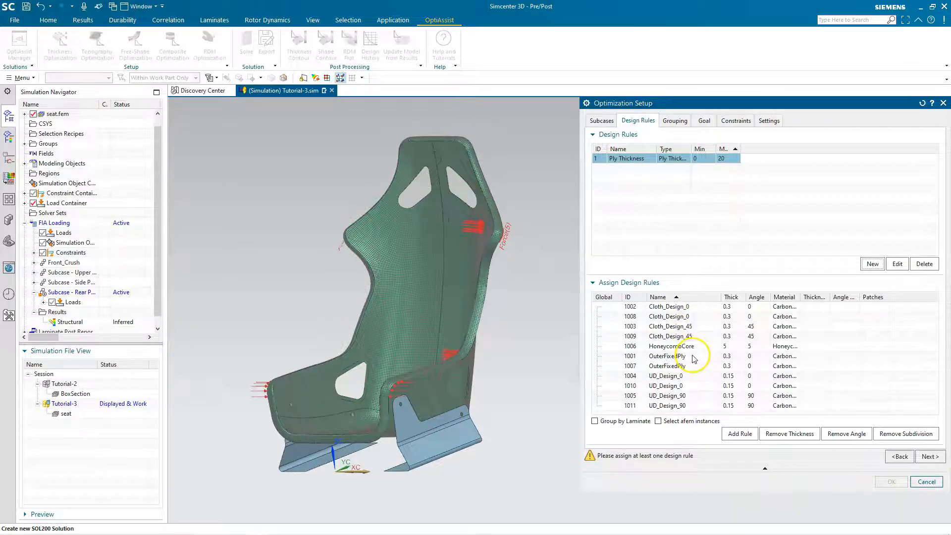
left_click(688, 306)
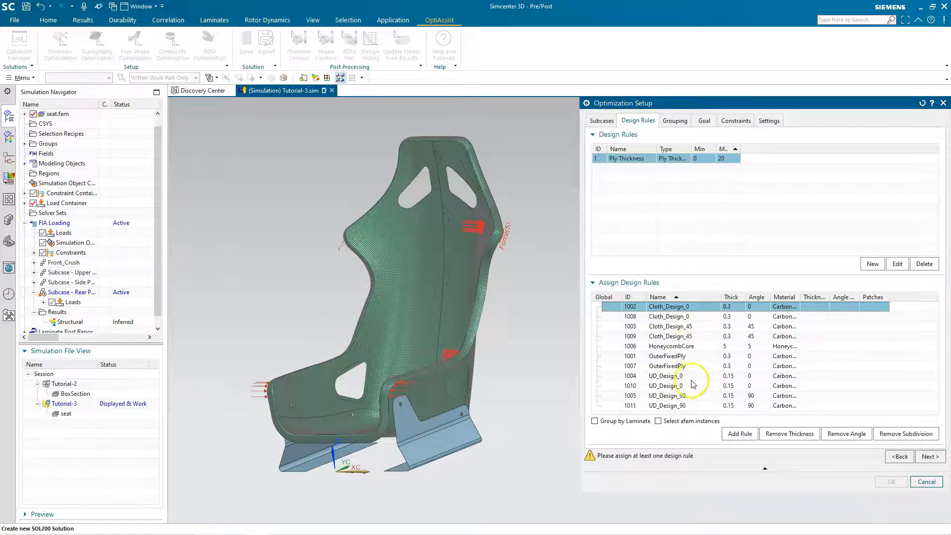
left_click(687, 407, "shift")
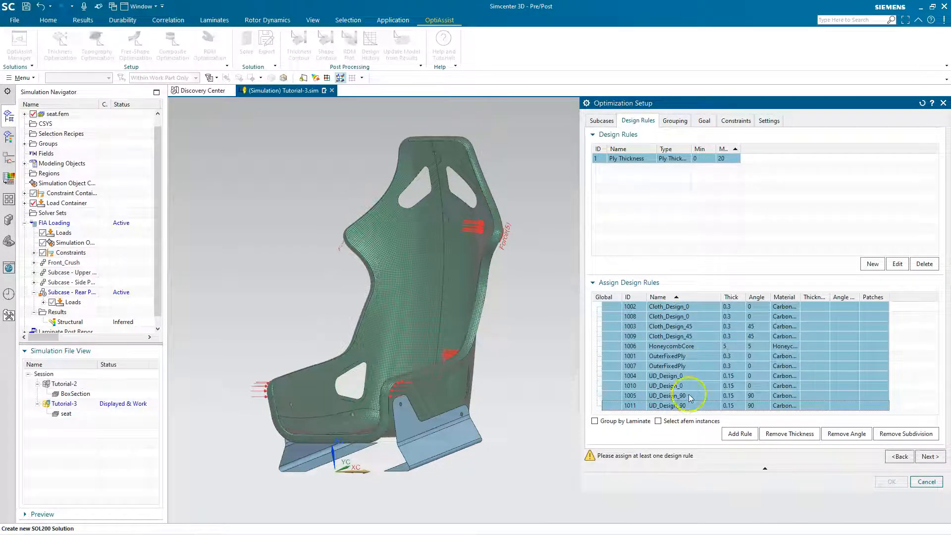
left_click(688, 366, "ctrl")
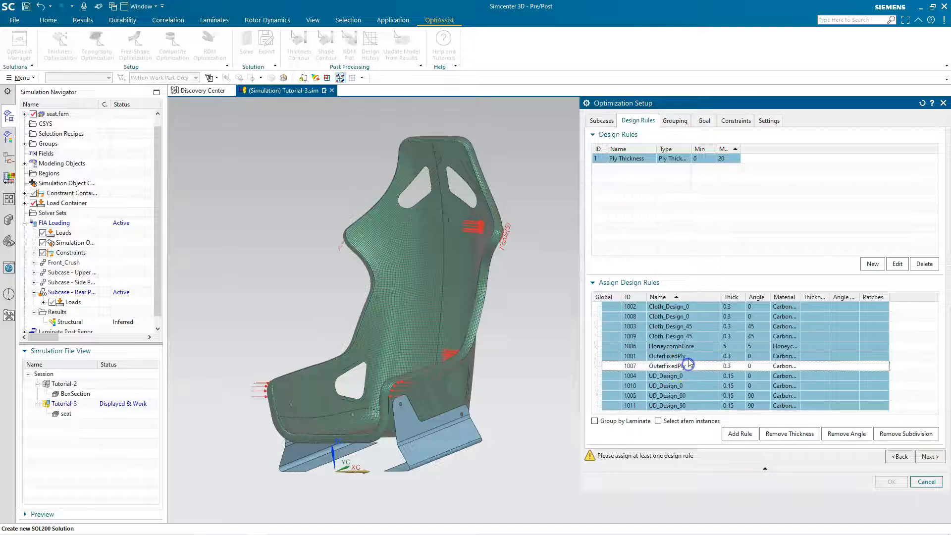
left_click(688, 356, "ctrl")
left_click(691, 346, "ctrl")
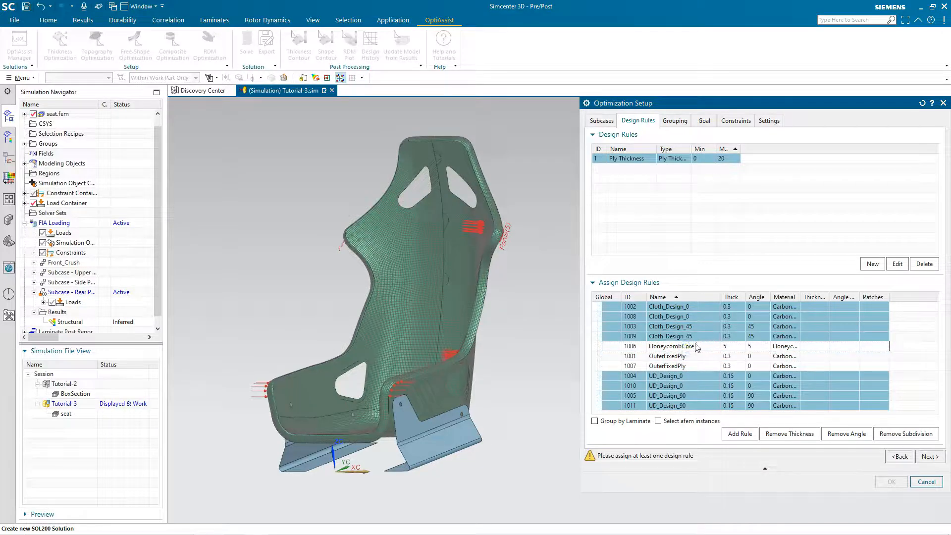
left_click(737, 434)
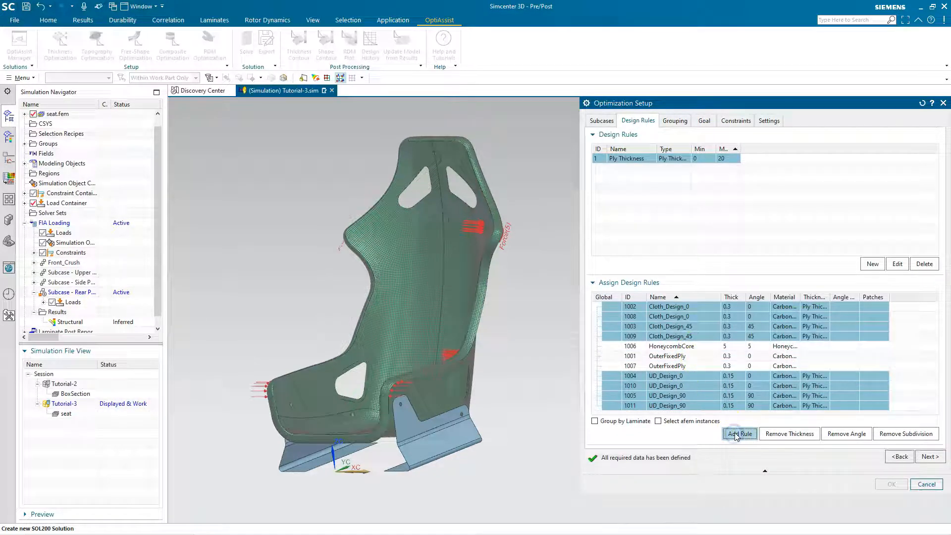
- Start a new Ply Patterns design rule named Patterns with Seat_Laminate as the considered laminate
left_click(871, 262)
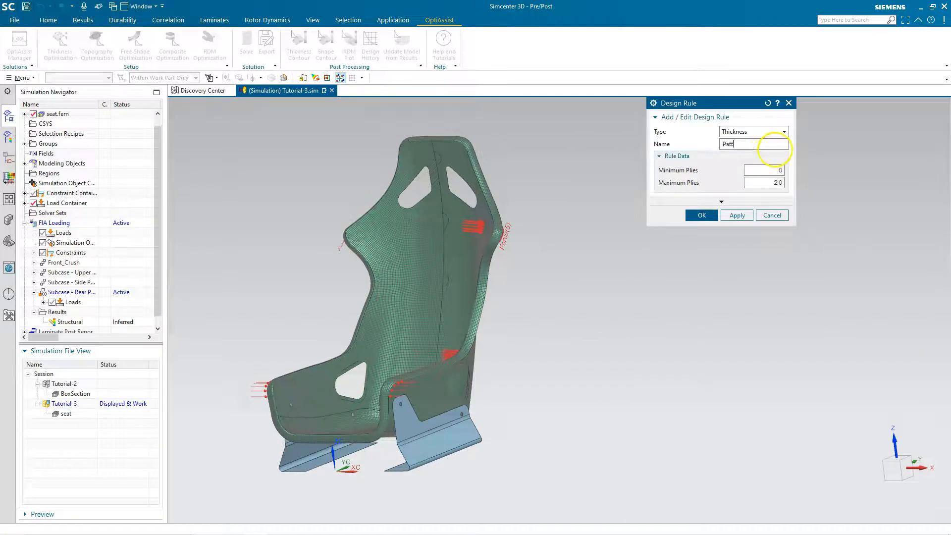
left_click(784, 132)
left_click(763, 156)
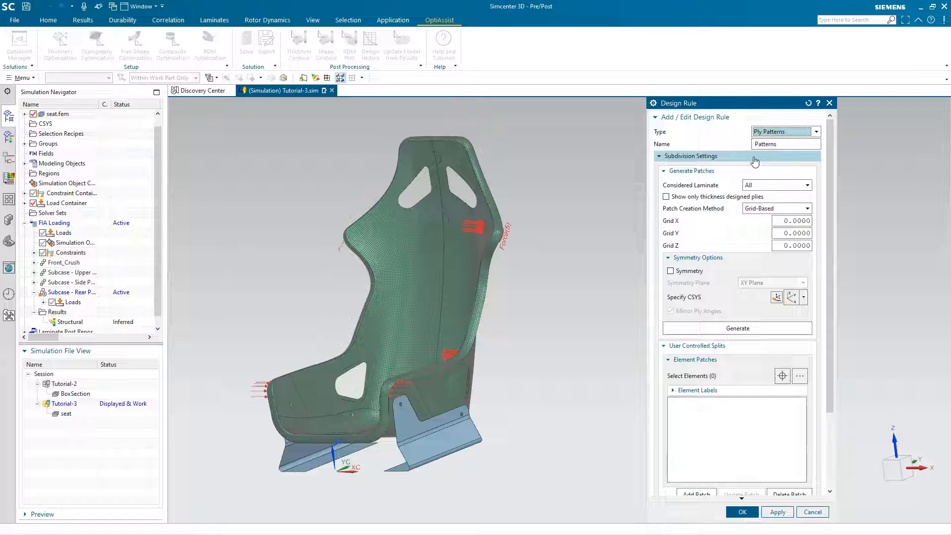
left_click(777, 185)
left_click(762, 198)
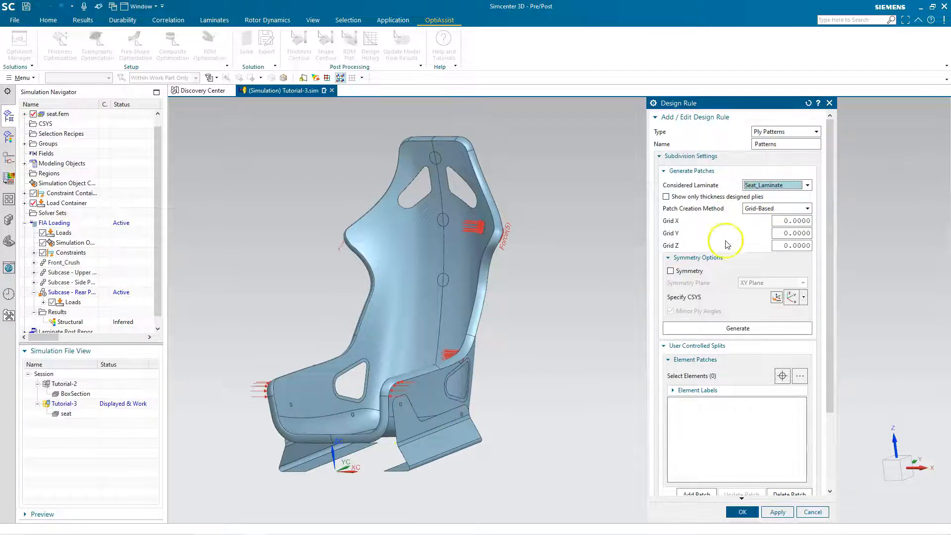
- Set the patch grid spacing of the Patterns rule to X 150, Y 180 and Z 200
left_click(794, 220)
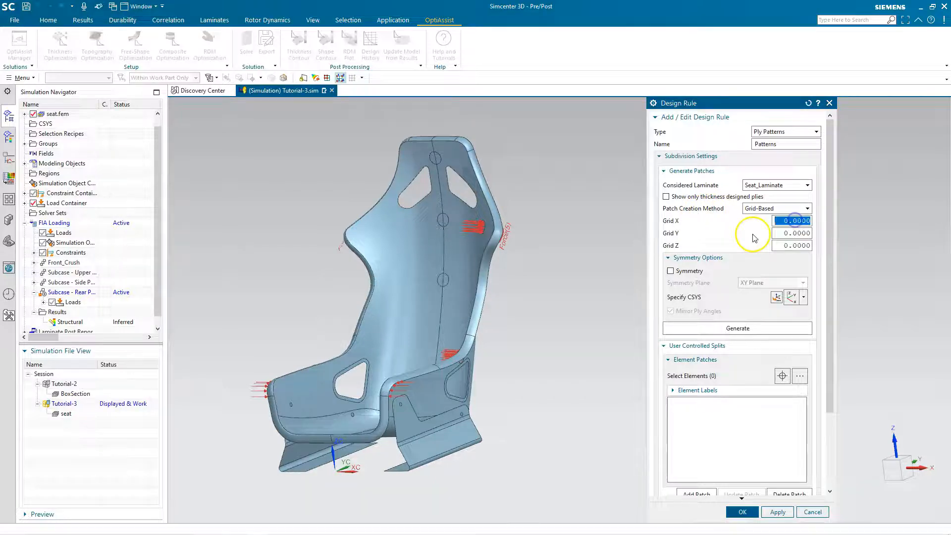
type("150")
key("Tab")
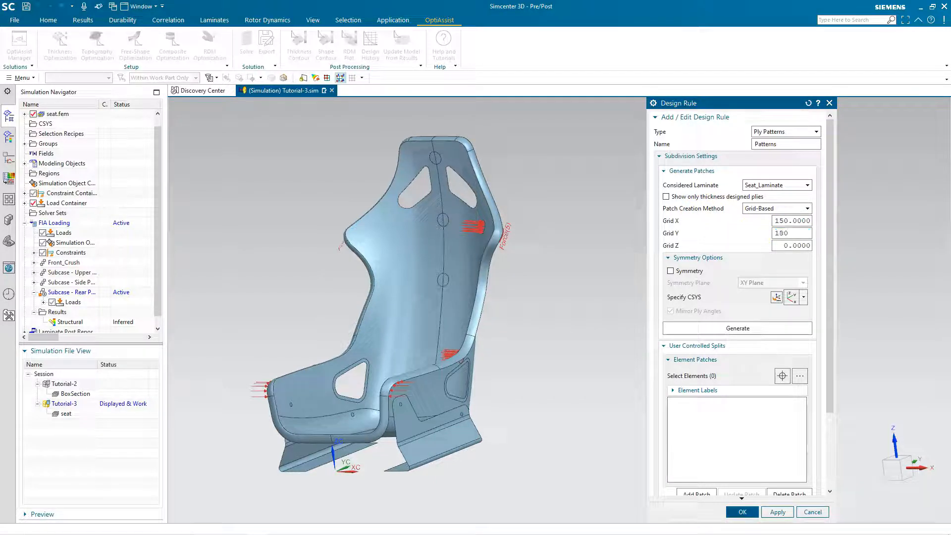
type("180.0")
key("Tab")
type("200.00")
- Enable symmetry with mirrored ply angles for the Patterns rule, choose its symmetry plane, and generate the patches
left_click(671, 271)
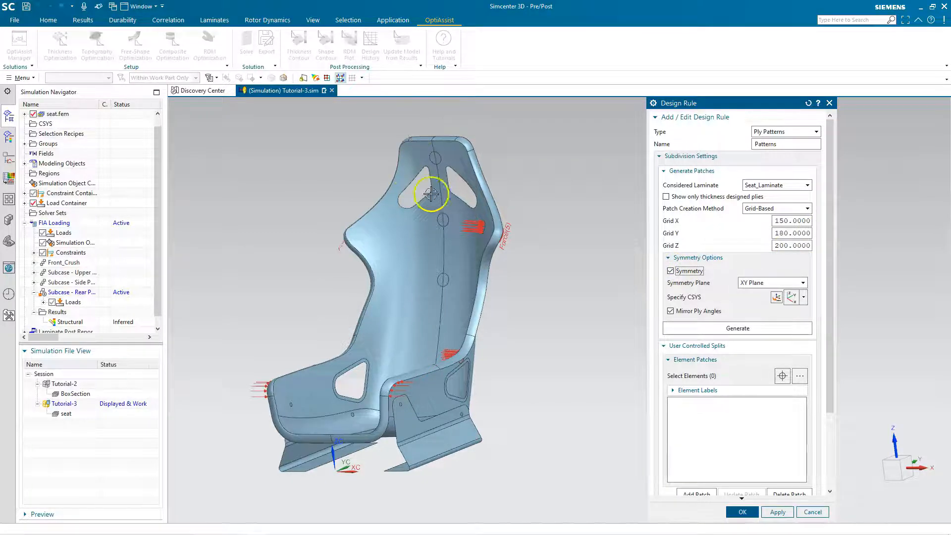
left_click(759, 286)
left_click(761, 310)
left_click(741, 332)
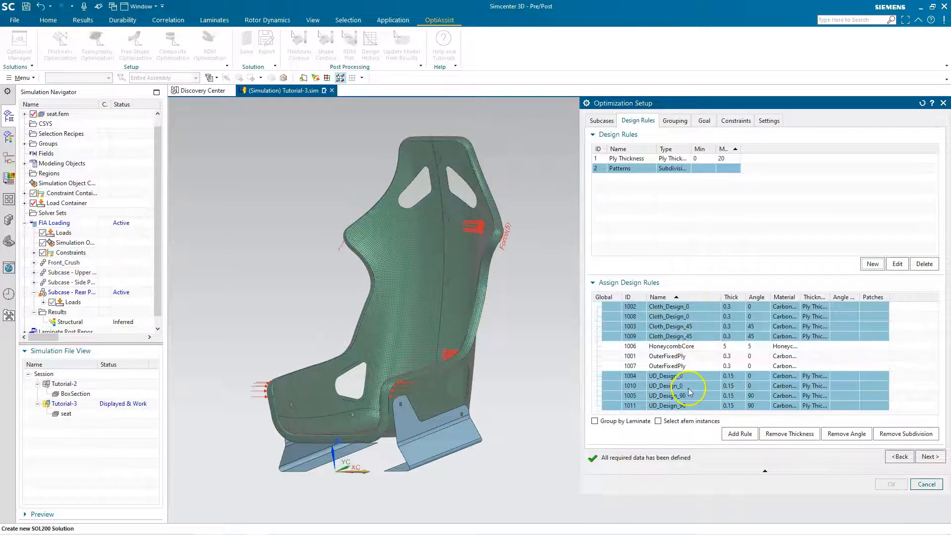
- Assign the Patterns rule to the selected Cloth_Design and UD_Design plies, and limit the Minimise Mass goal's scope to Designed Properties
left_click(734, 431)
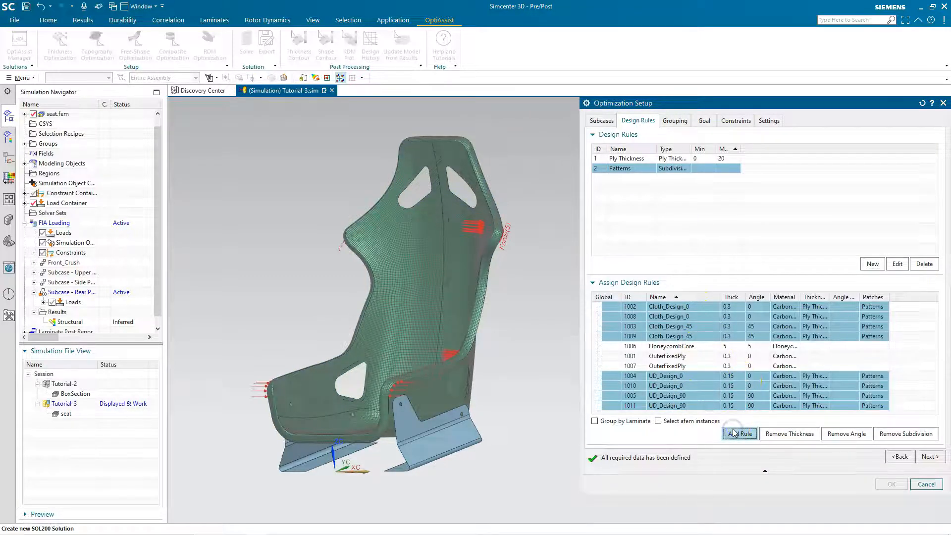
left_click(931, 455)
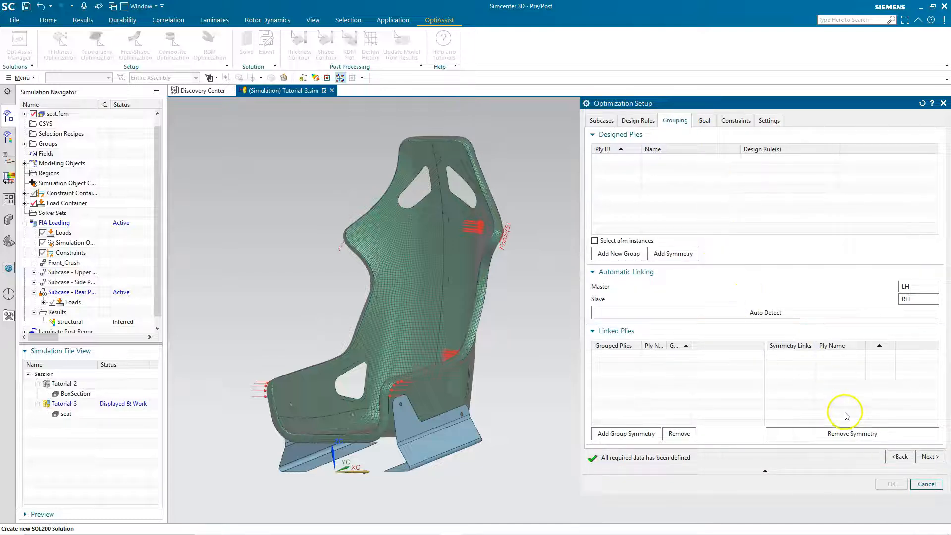
left_click(925, 456)
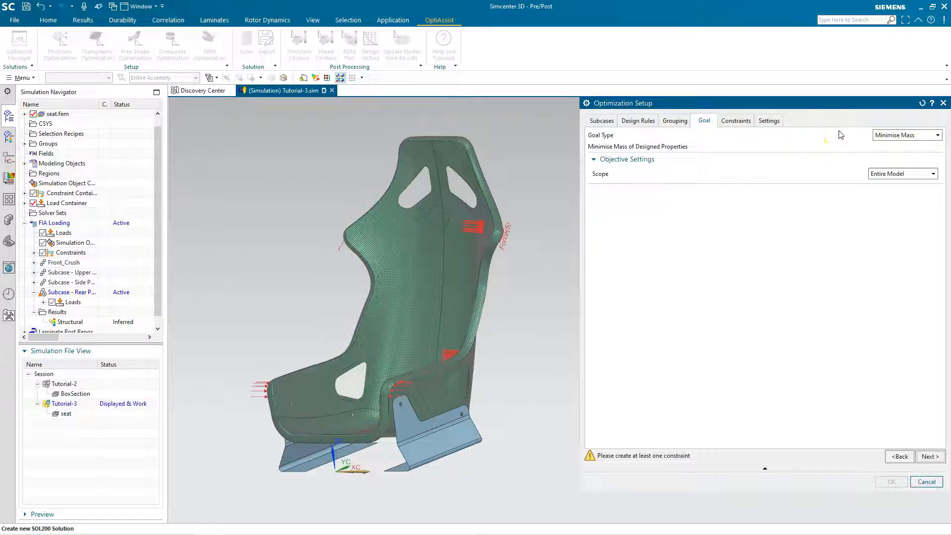
left_click(881, 172)
left_click(886, 194)
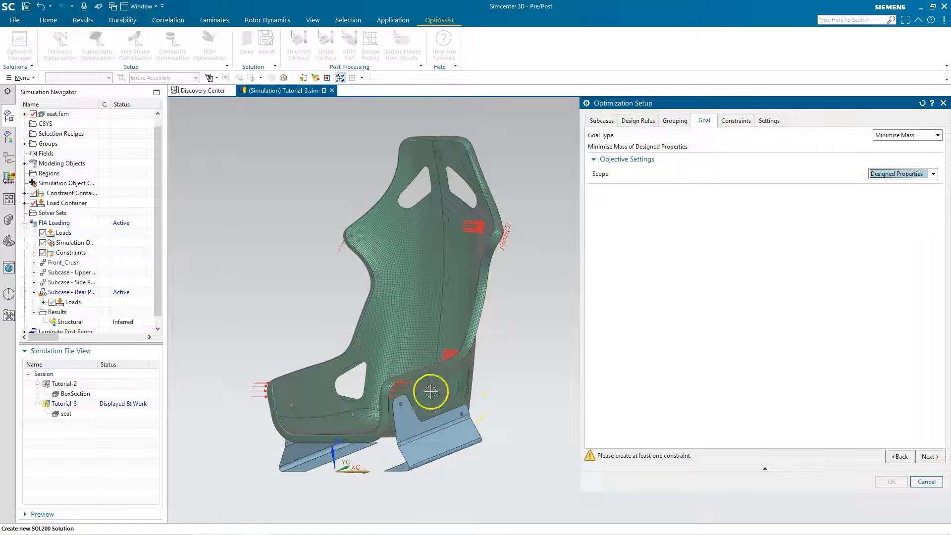
- Add a displacement constraint with a 180 mm upper limit in the Y direction at node 74420 for the Rear Push loadcase
left_click(938, 454)
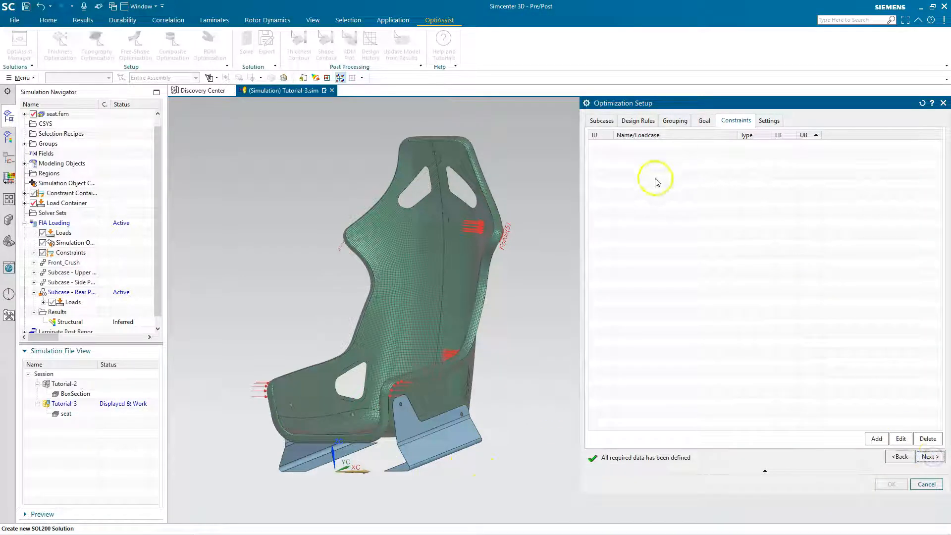
left_click(871, 439)
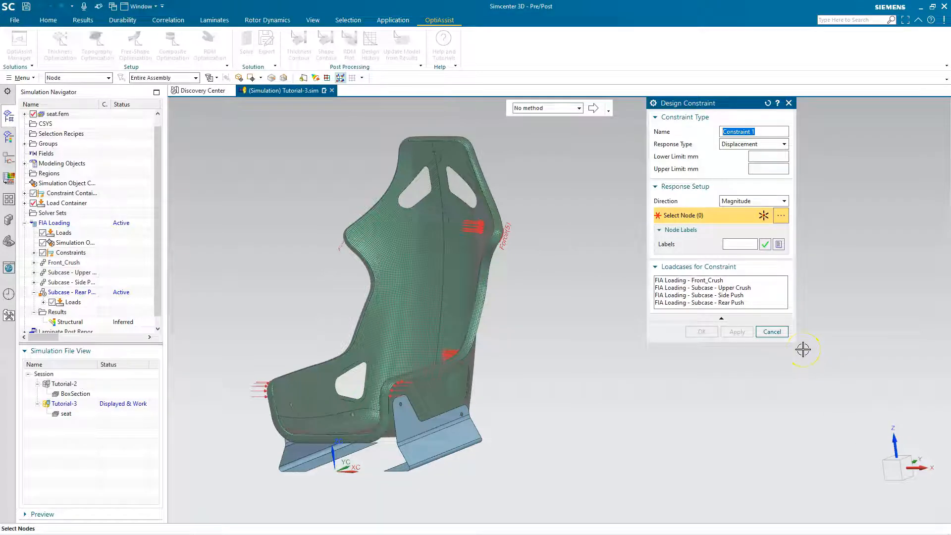
left_click(762, 169)
left_click(763, 200)
left_click(741, 221)
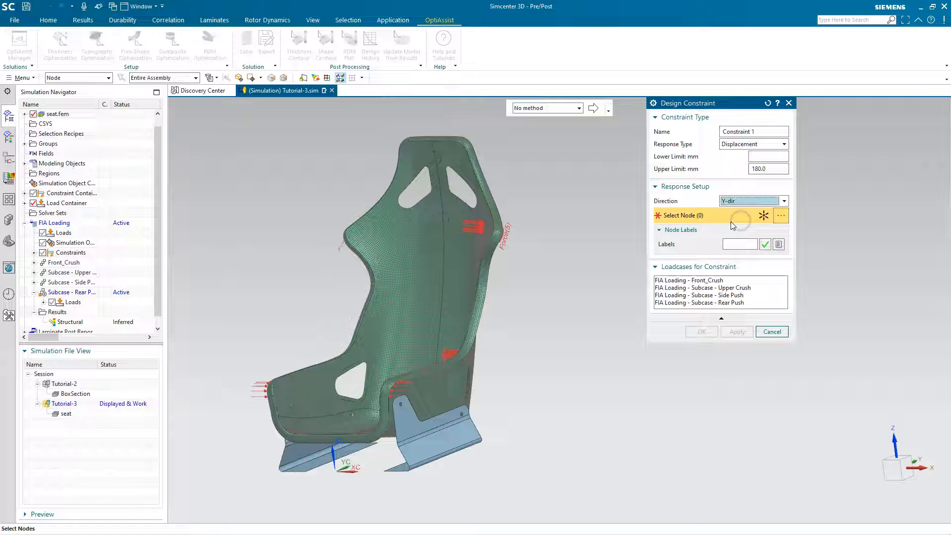
left_click(744, 241)
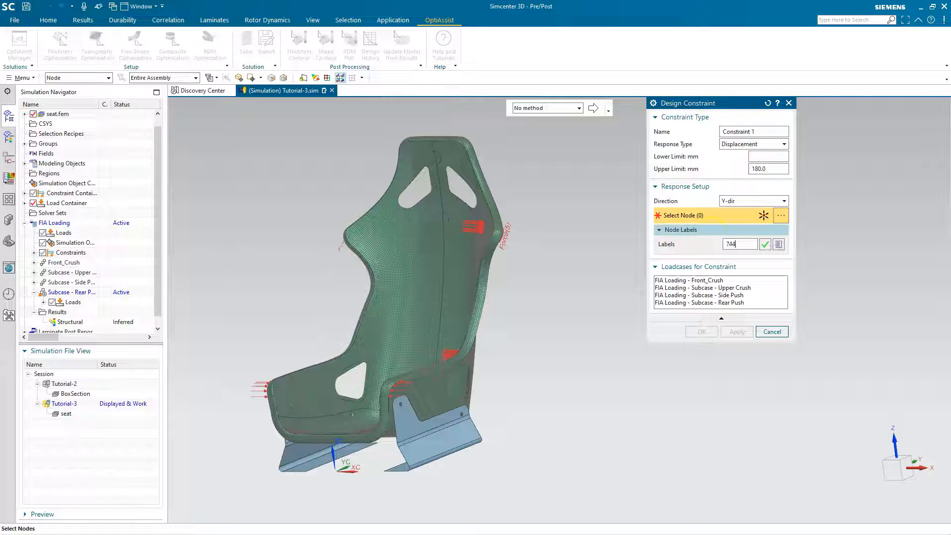
left_click(764, 244)
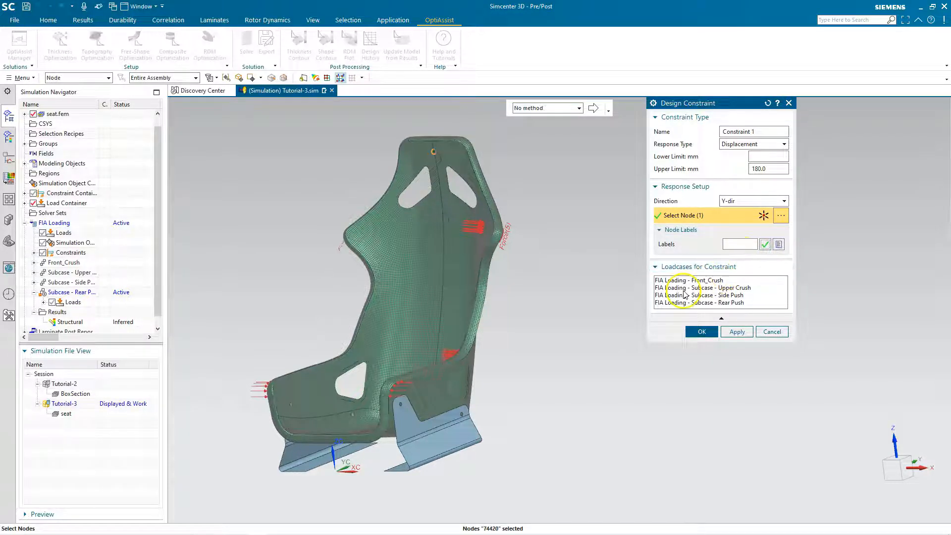
left_click(694, 302)
left_click(701, 331)
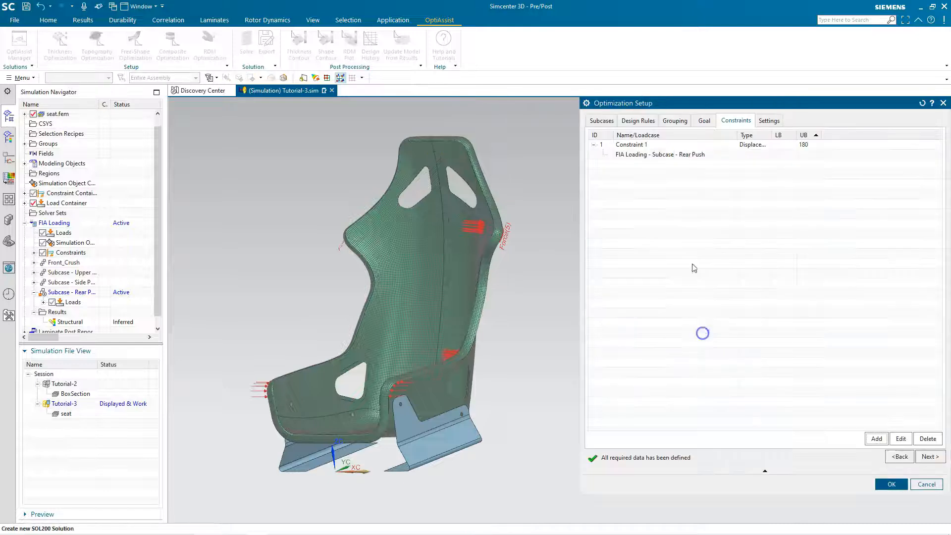
- Add a displacement constraint with an 80 mm upper limit in the X direction at node 73372 for the Side Push loadcase
left_click(873, 438)
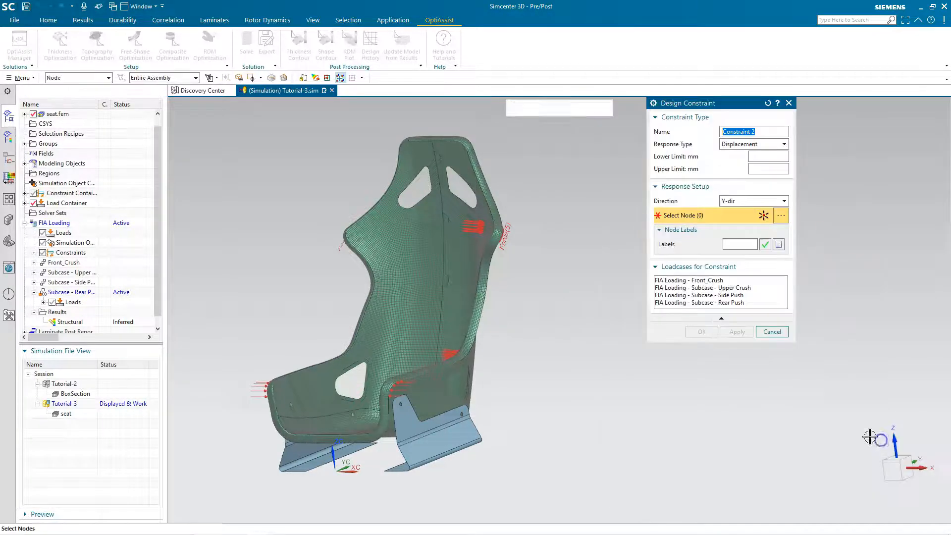
left_click(767, 167)
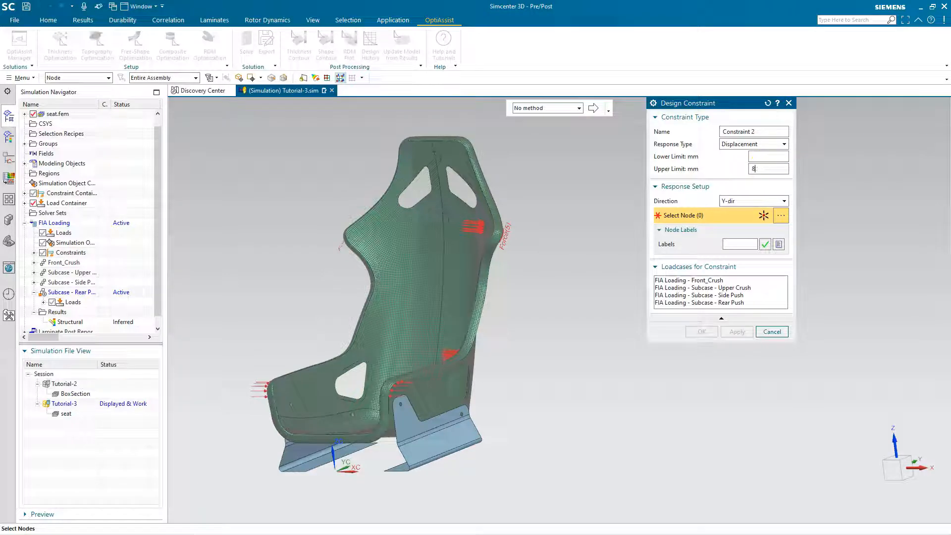
left_click(777, 202)
left_click(753, 214)
left_click(748, 245)
left_click(765, 243)
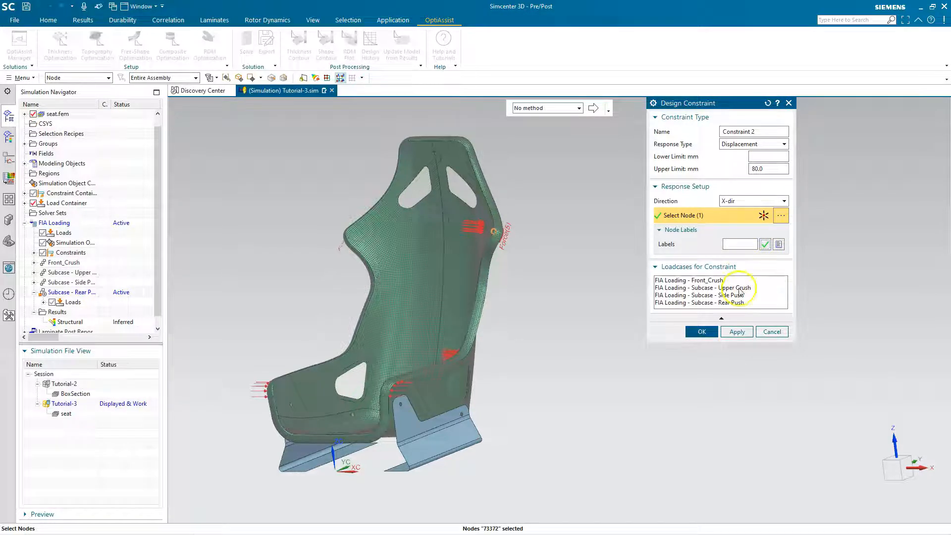
left_click(741, 295)
left_click(714, 331)
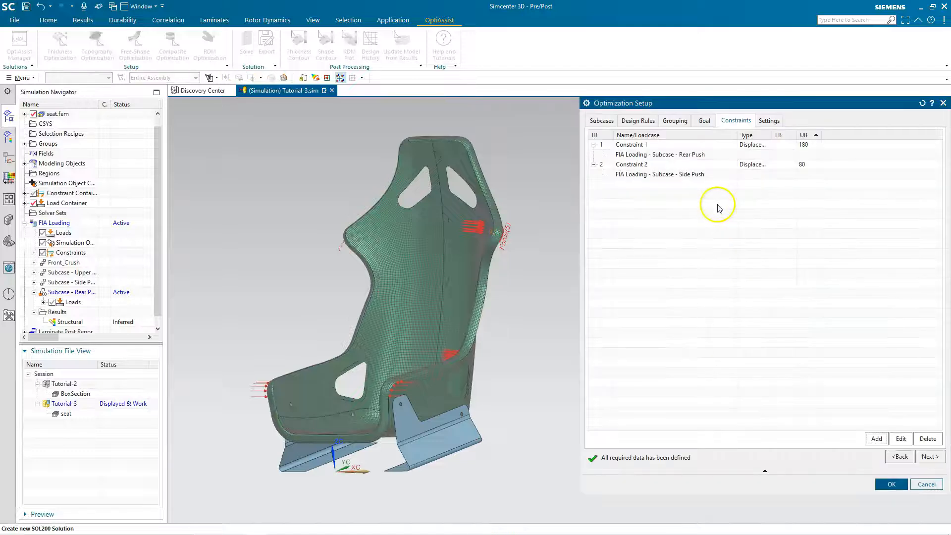
- Add an X-direction displacement constraint with a -80 mm lower limit at node 73982 for the Upper Crush loadcase
left_click(874, 439)
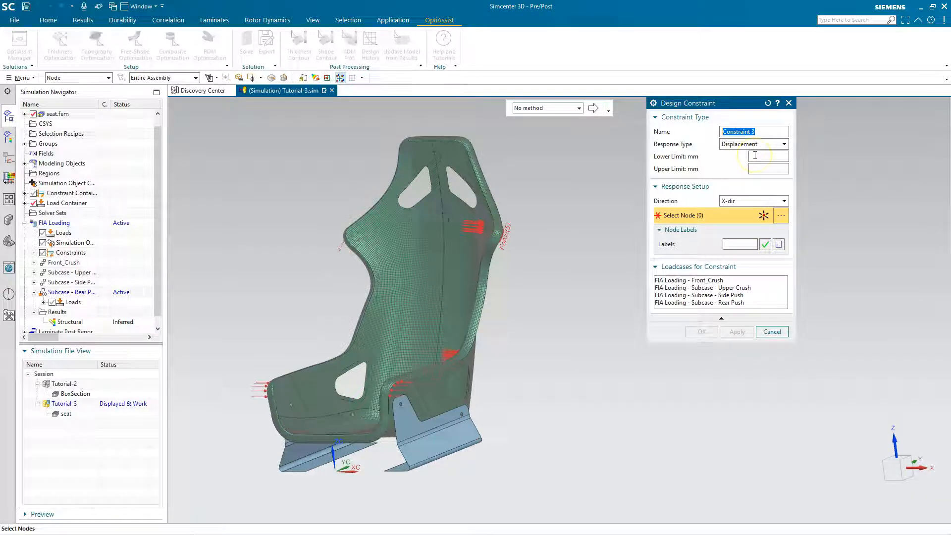
left_click(761, 158)
left_click(733, 287)
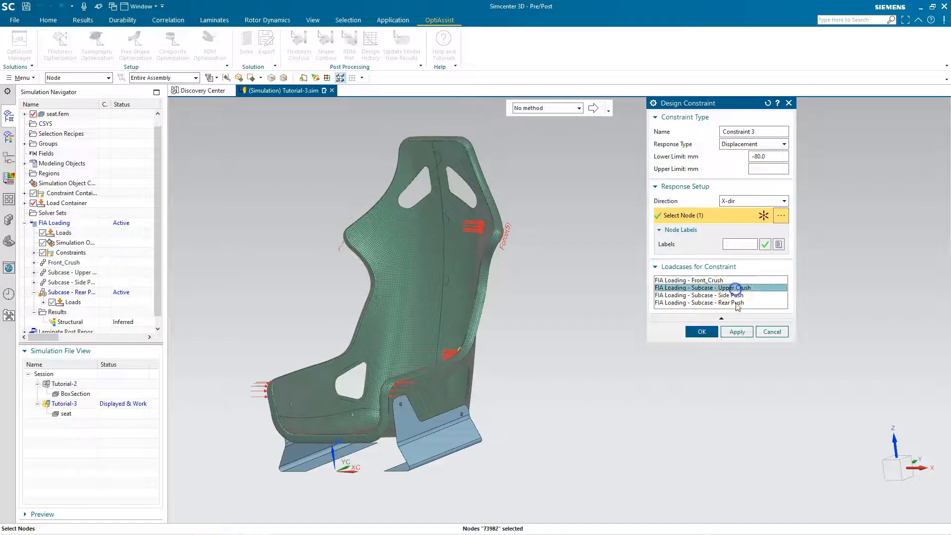
left_click(702, 332)
- Add an X-direction displacement constraint with a -50 mm lower limit at node 50617 for the Front_Crush loadcase
left_click(876, 439)
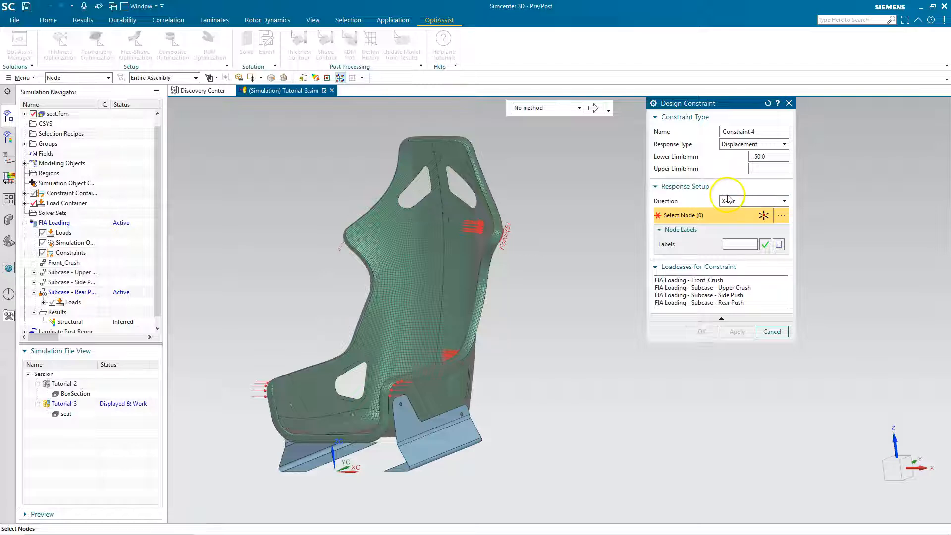
type("506")
key("Return")
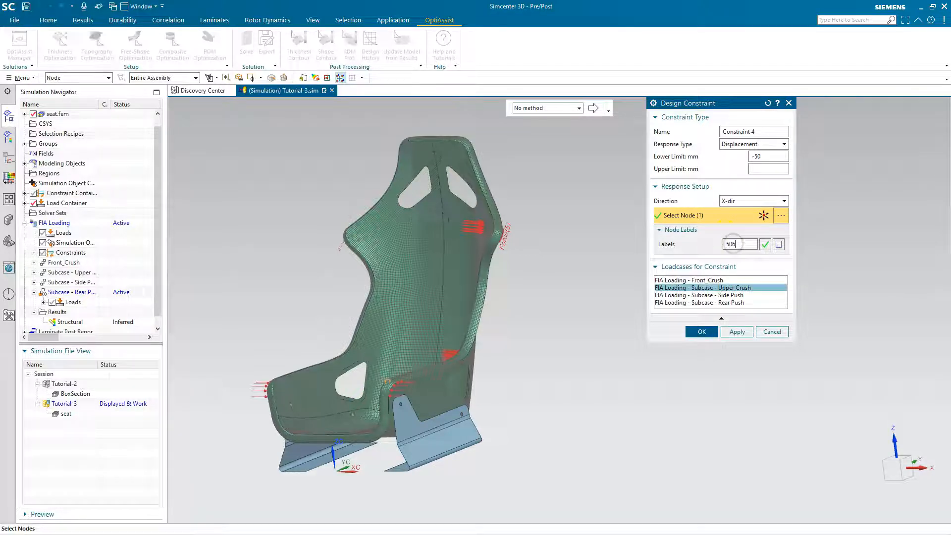
left_click(743, 281)
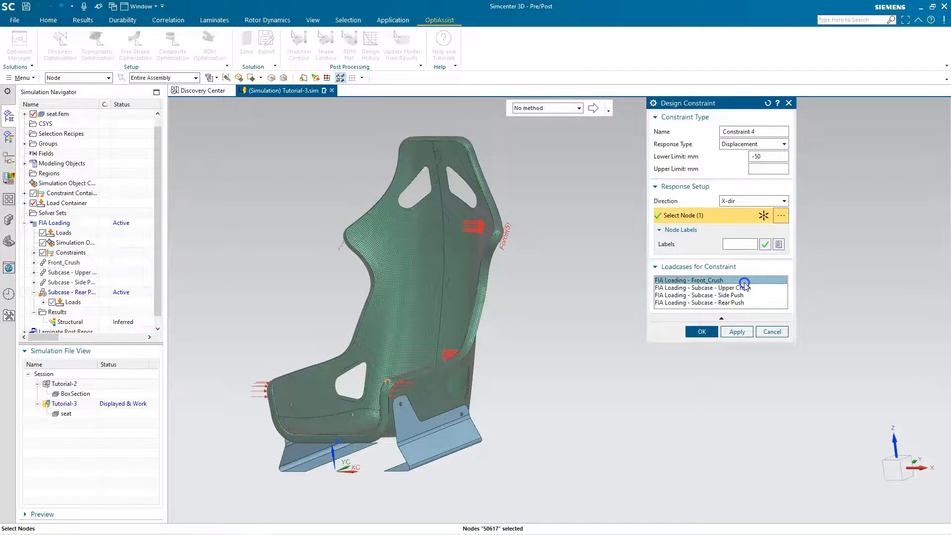
left_click(702, 332)
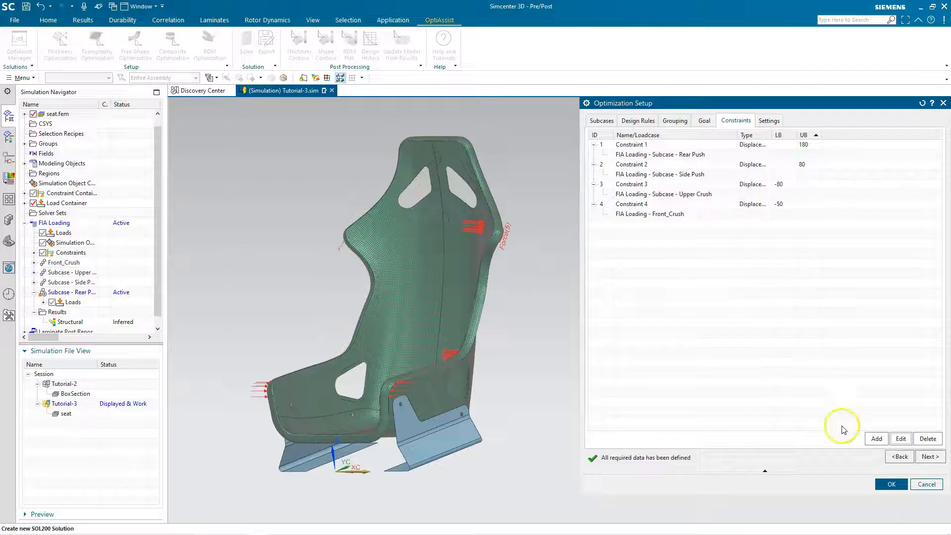
- Finish the optimization setup with the default settings and solve the OptiAssist solution, skipping the message review
left_click(922, 457)
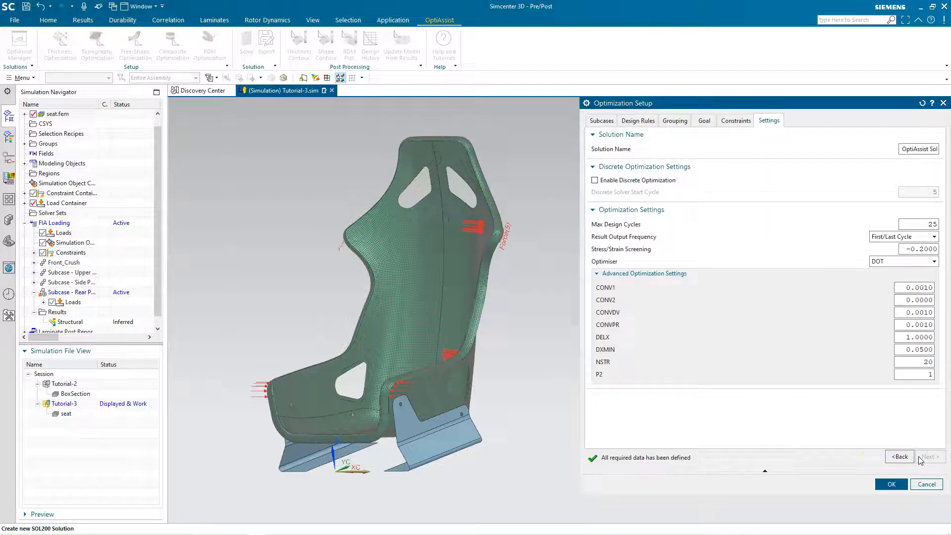
left_click(904, 481)
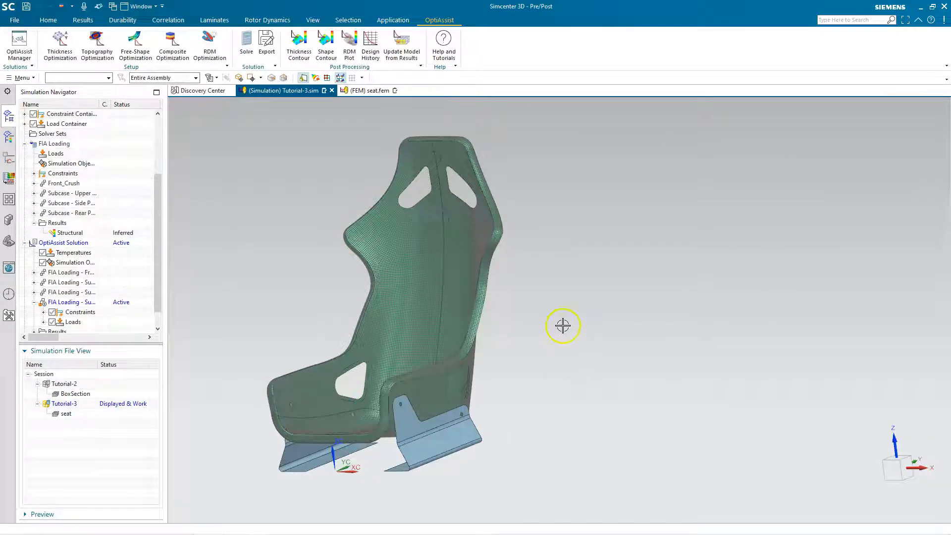
left_click(247, 49)
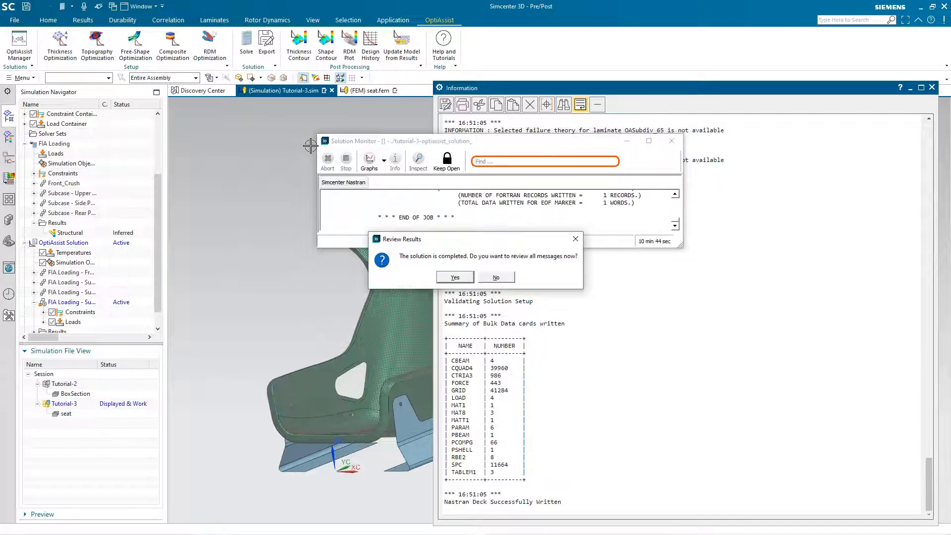
left_click(495, 277)
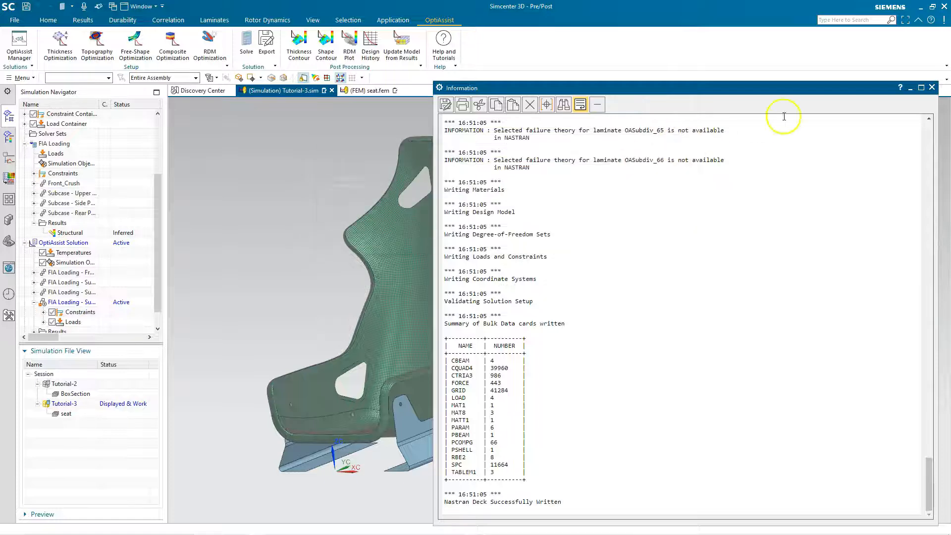
left_click(931, 88)
- Plot the design history of the Objective and of the Constraint Violation over the design cycles
left_click(369, 45)
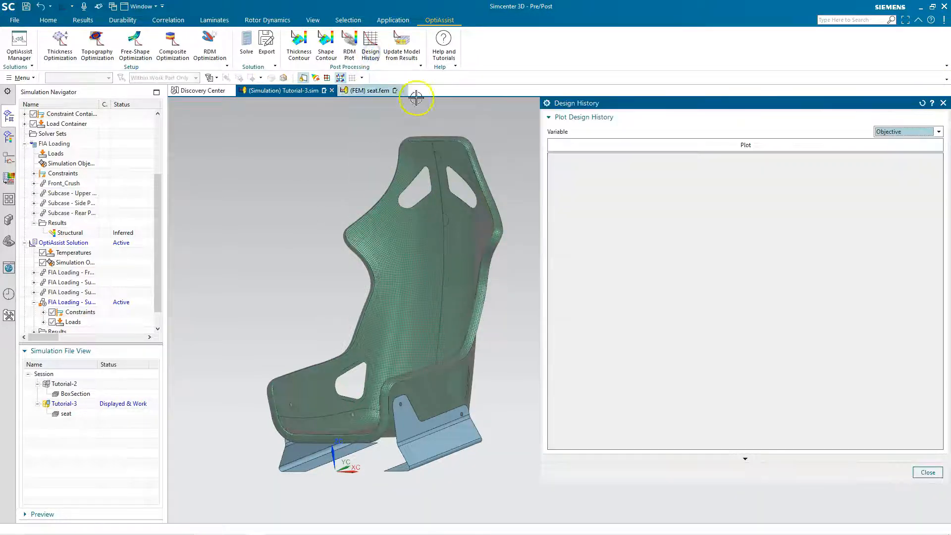
left_click(729, 143)
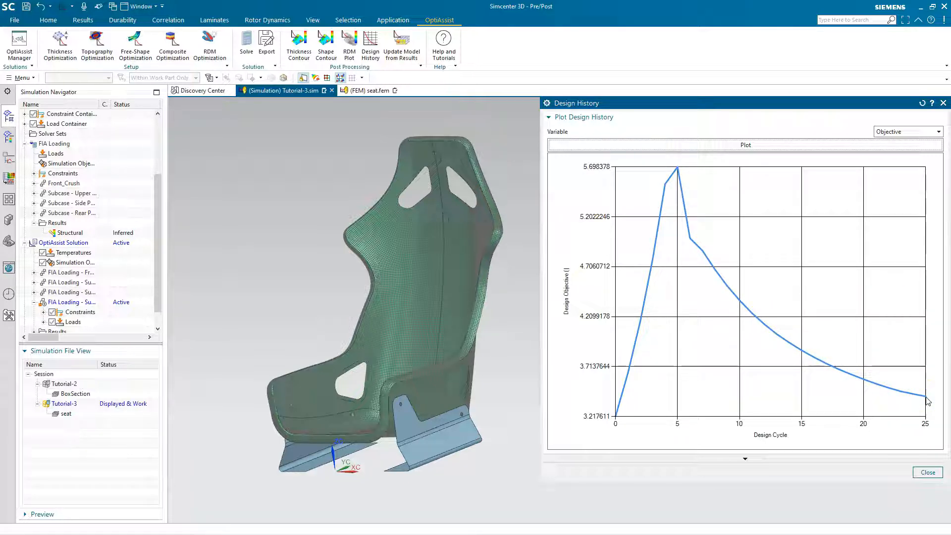
left_click(887, 132)
left_click(894, 149)
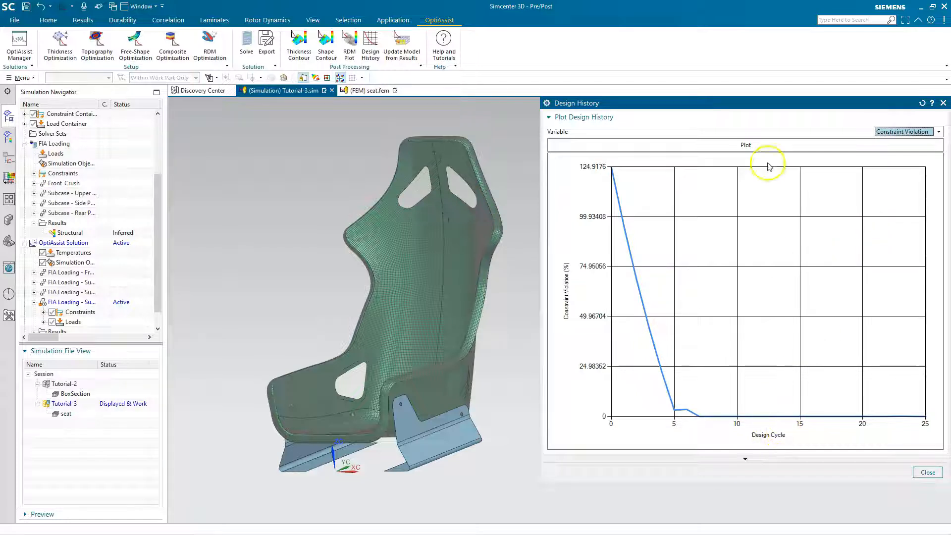
left_click(943, 103)
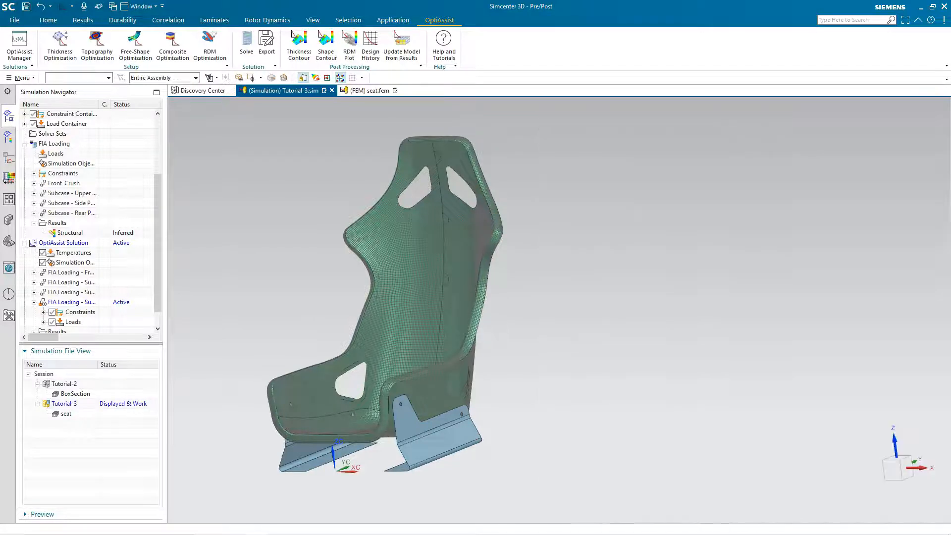
- Load the optimization results, plot Total Thickness for Cycle 25, and examine the thickness distribution across the seat
middle_click_drag(733, 306, 689, 295)
scroll(742, 312, "down", 3)
scroll(495, 327, "up", 2)
scroll(698, 331, "up", 1)
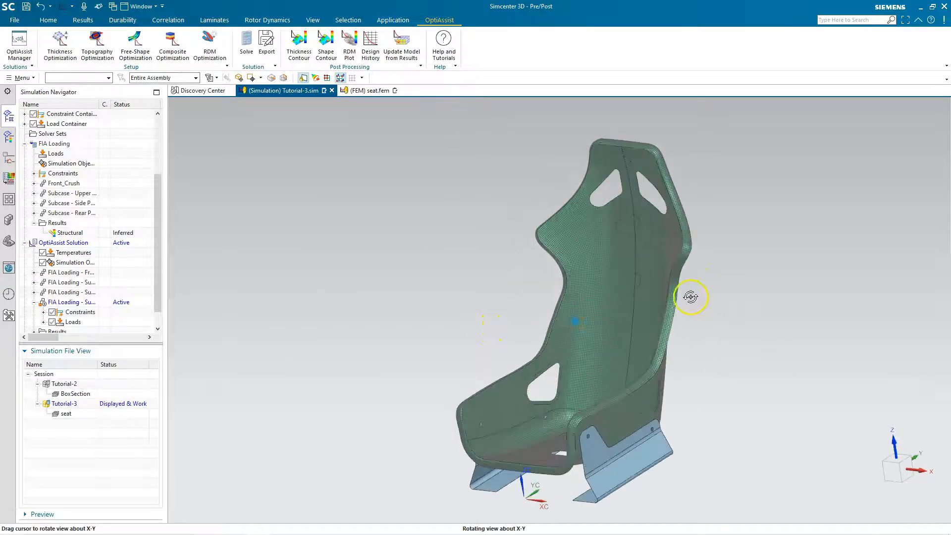
left_click(298, 48)
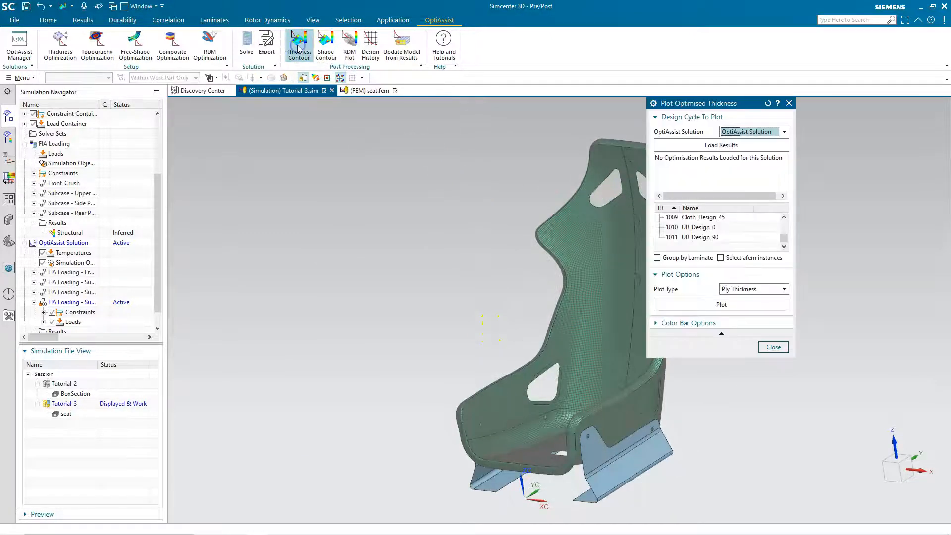
left_click(701, 142)
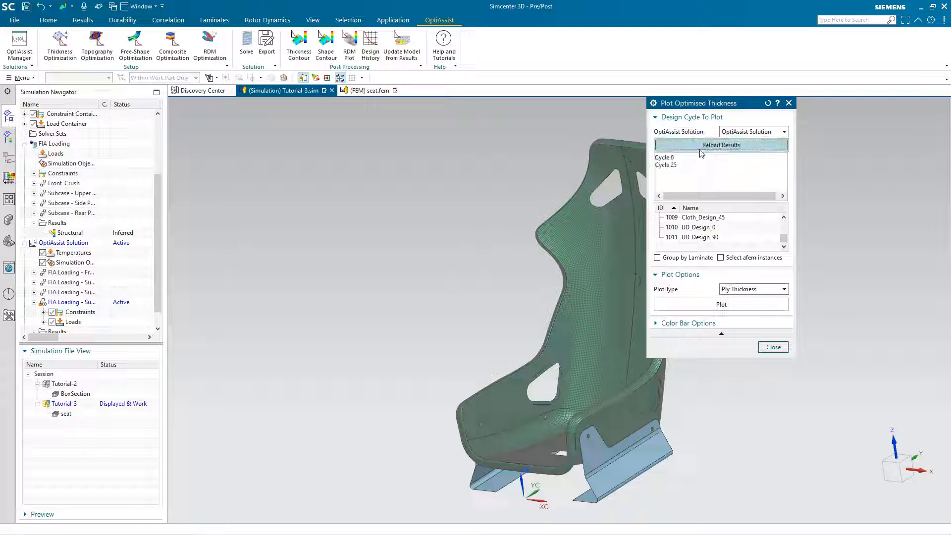
left_click(660, 165)
left_click(753, 289)
left_click(742, 323)
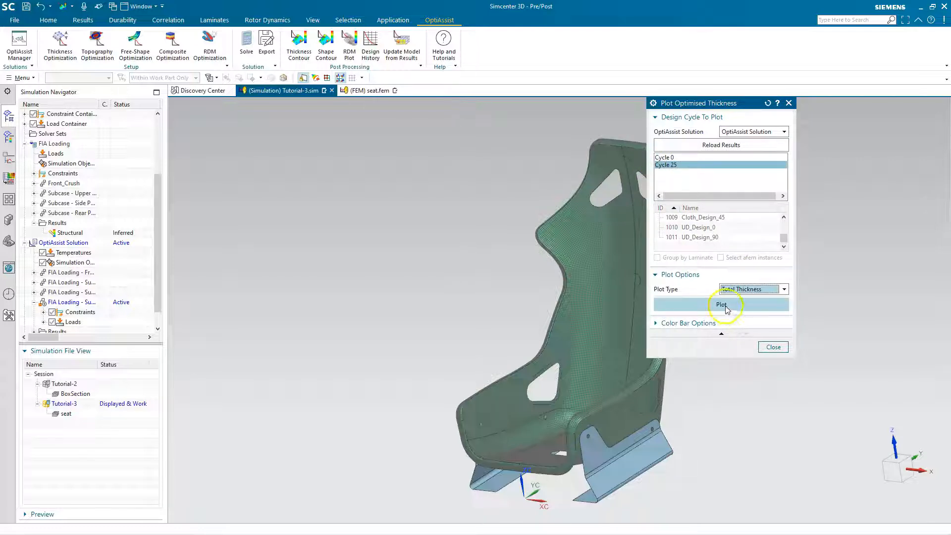
left_click(726, 307)
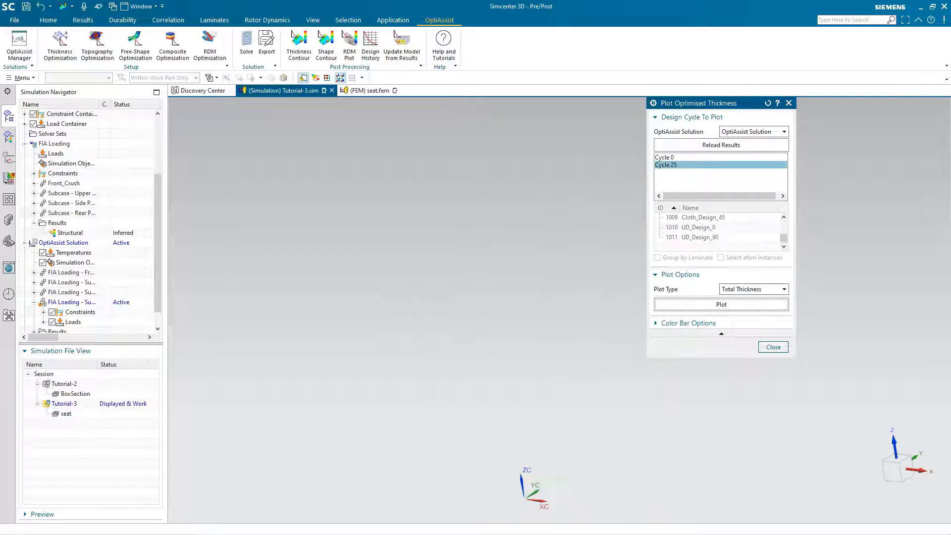
middle_click_drag(614, 391, 540, 384)
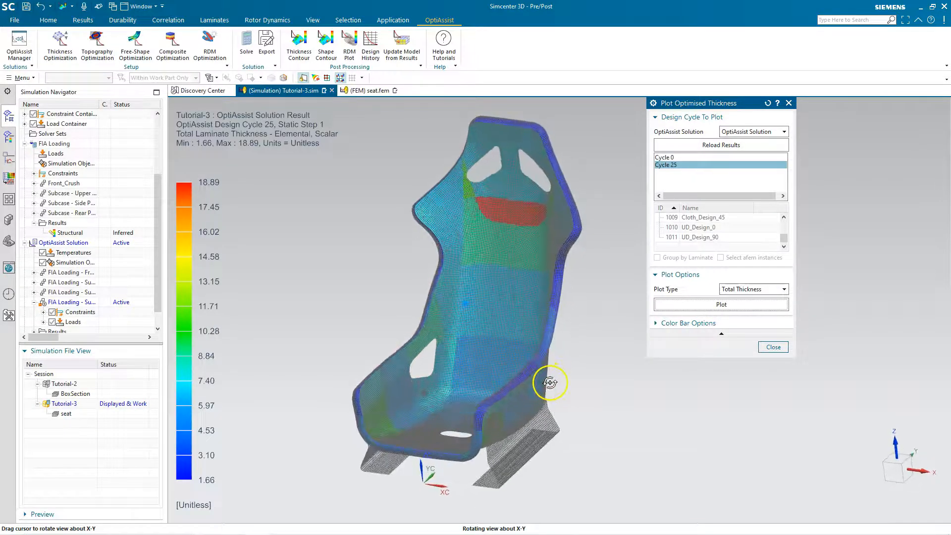
middle_click_drag(431, 148, 658, 238)
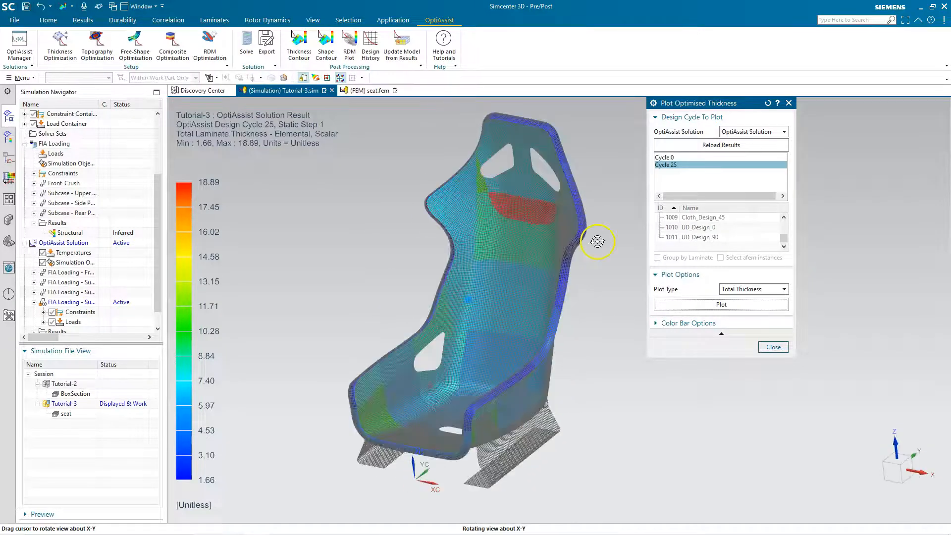
left_click(773, 346)
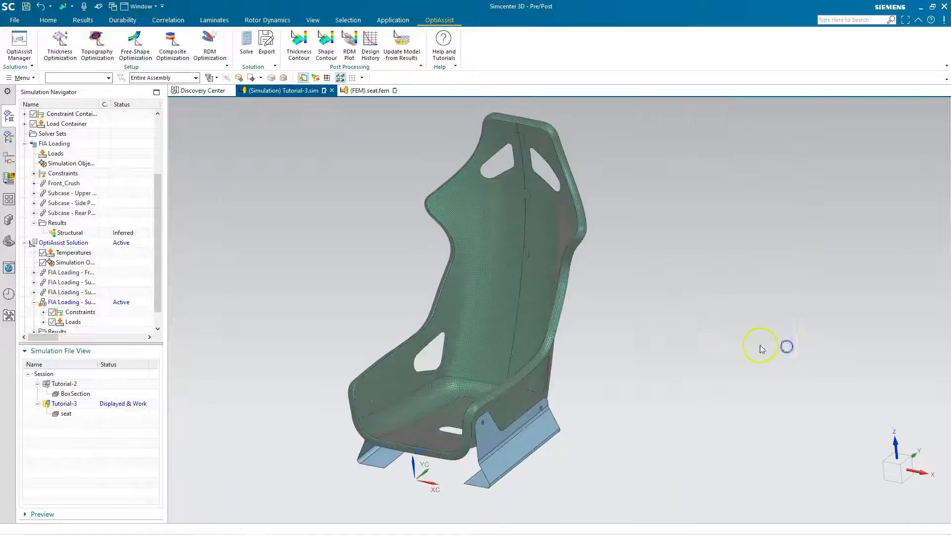
- Update Seat_Laminate from the Cycle 25 results, saving a new Sim/Fem with the suffix -opt and deleting the OptiAssist solution
left_click(413, 56)
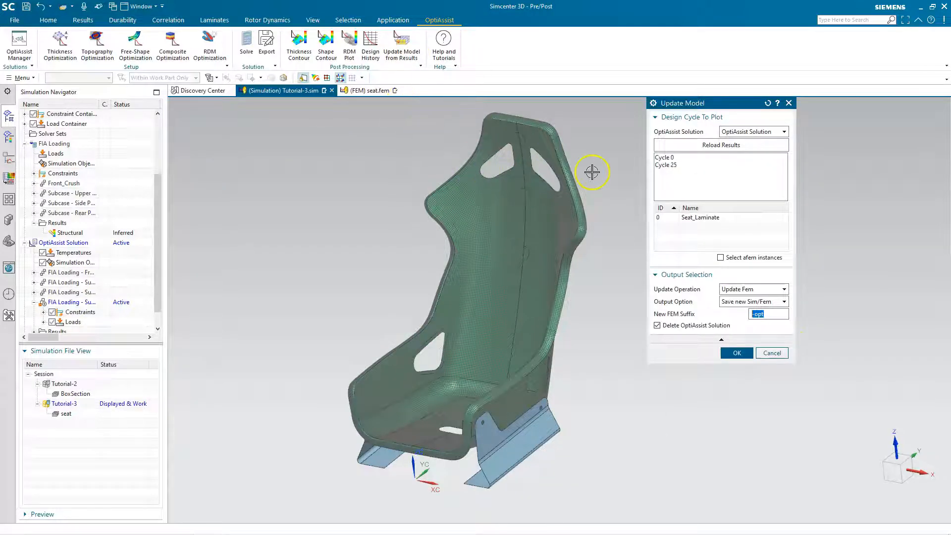
left_click(666, 165)
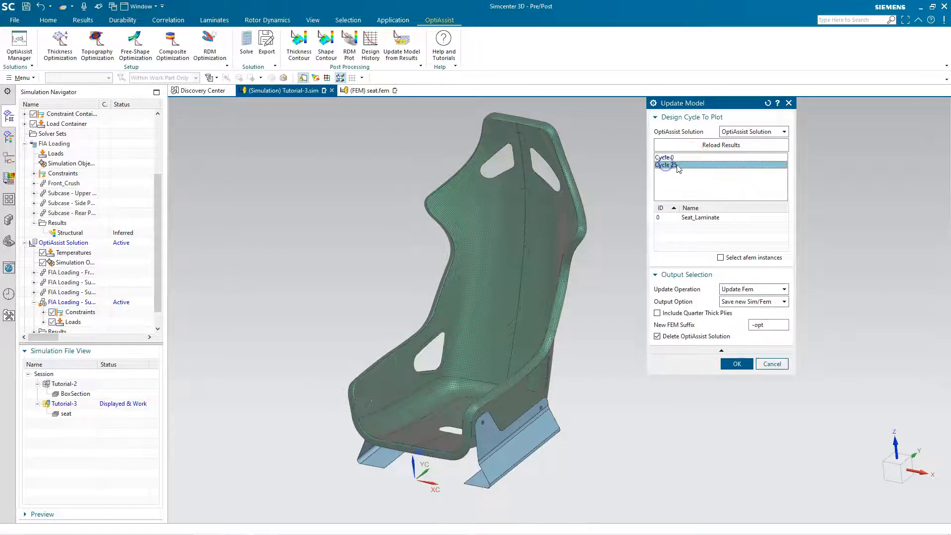
left_click(702, 218)
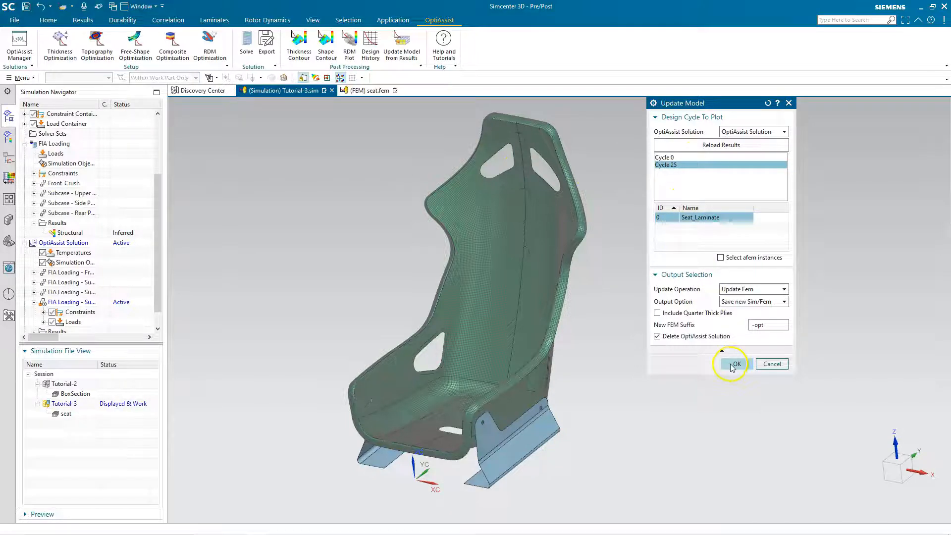
left_click(736, 363)
left_click(416, 284)
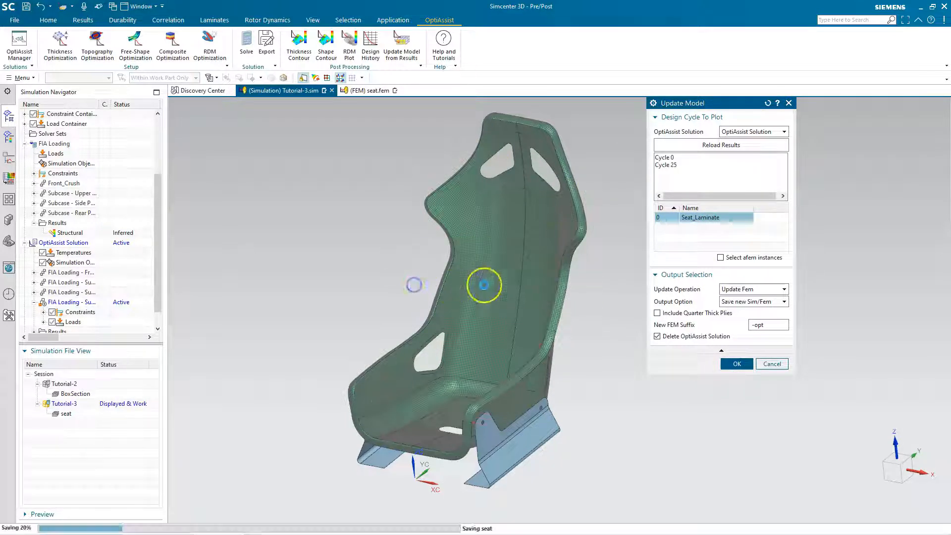